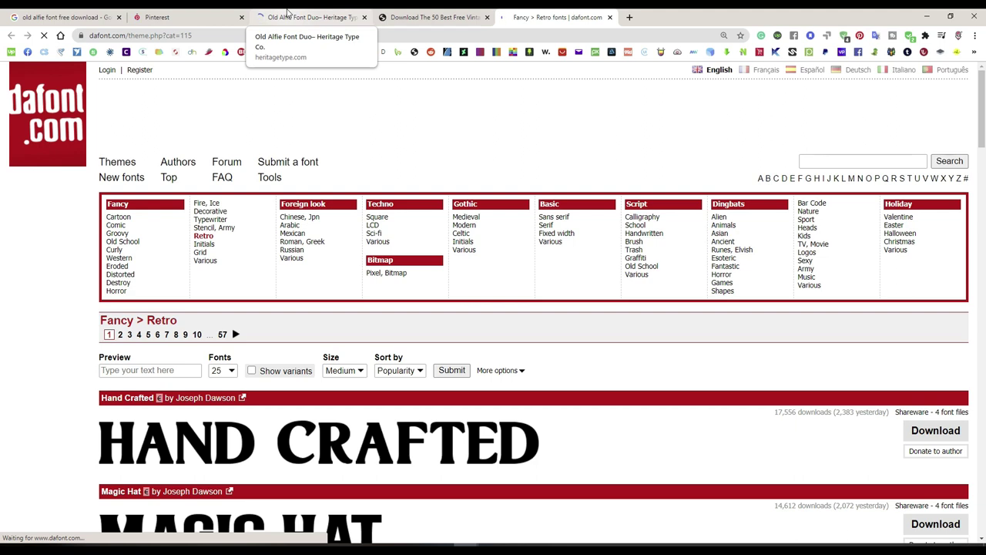
Switch to the Old Alfie Font Duo tab and scroll down to its custom text preview box
click(286, 15)
scroll(861, 223, down, 9)
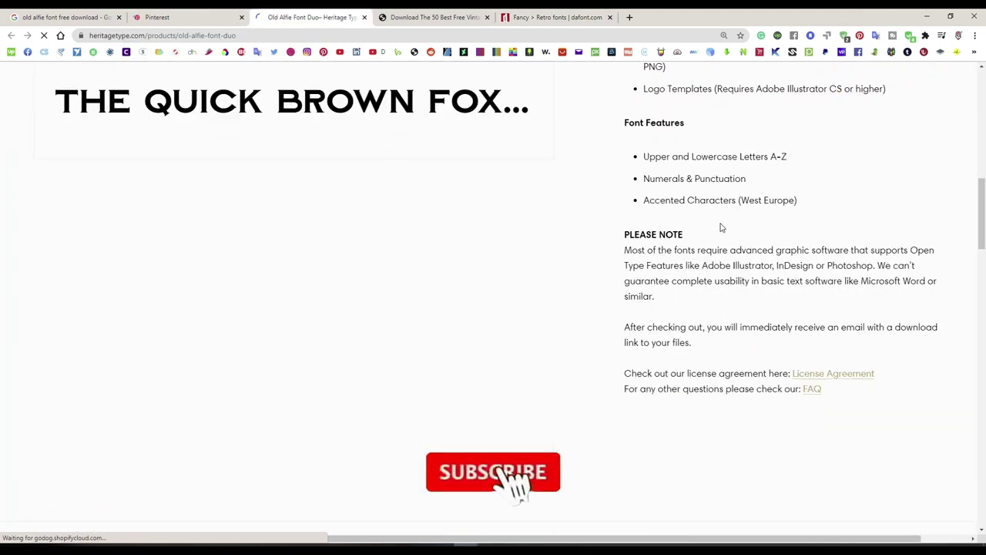
scroll(809, 227, up, 3)
scroll(809, 227, up, 1)
scroll(702, 179, up, 3)
scroll(702, 180, up, 3)
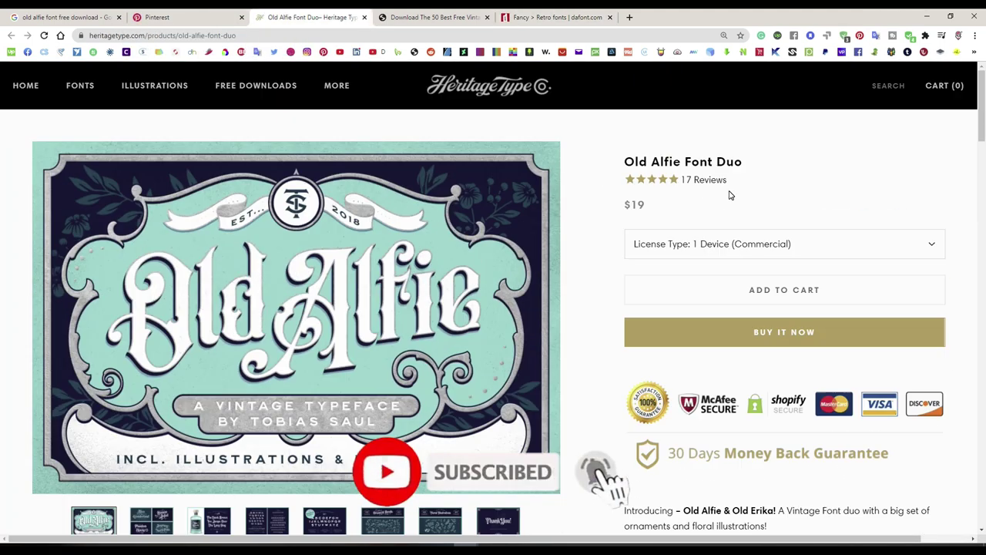
scroll(689, 205, down, 2)
scroll(689, 204, up, 2)
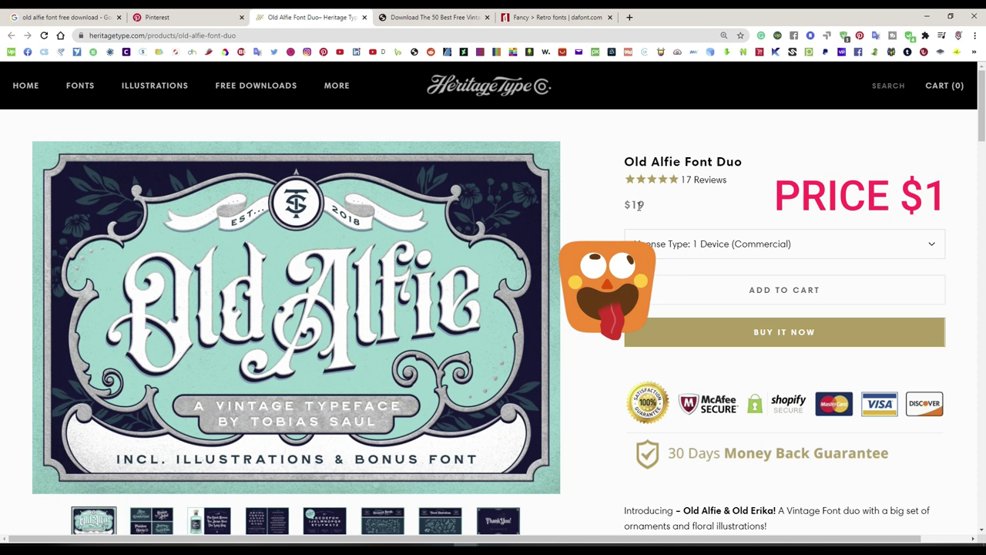
scroll(820, 219, down, 2)
scroll(820, 220, up, 2)
scroll(313, 307, down, 9)
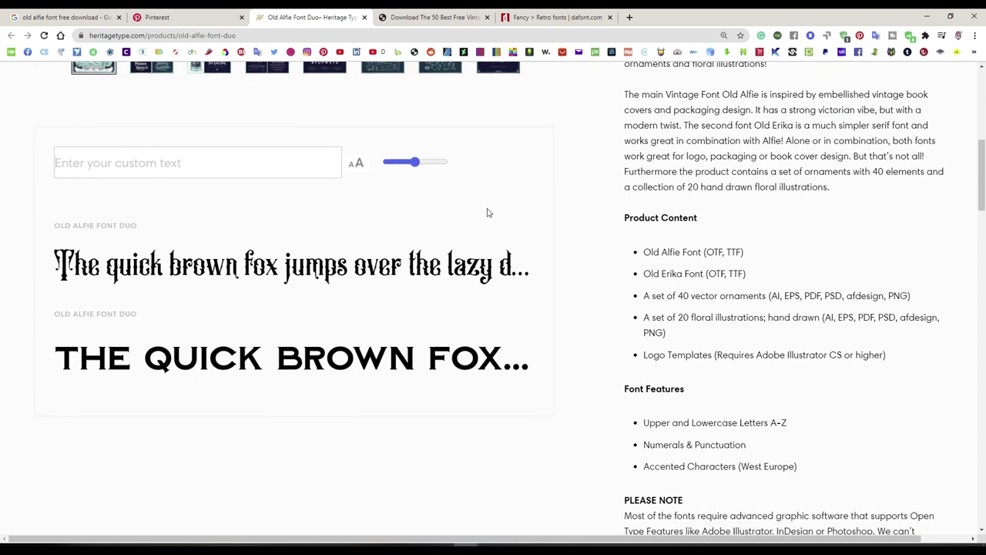
Preview 'CompanY' in Old Alfie with the size slider maxed and the page zoomed in
text(Lo)
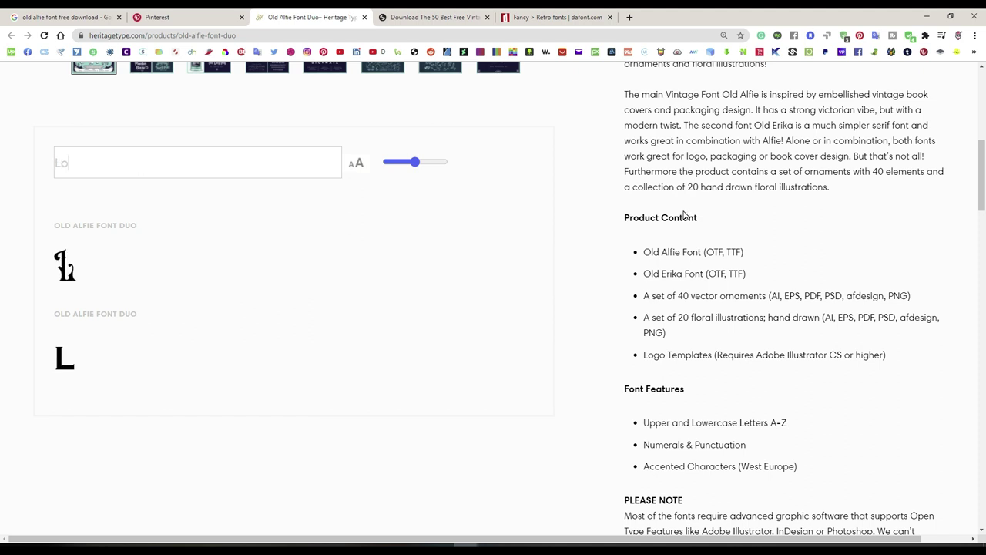
text(go N)
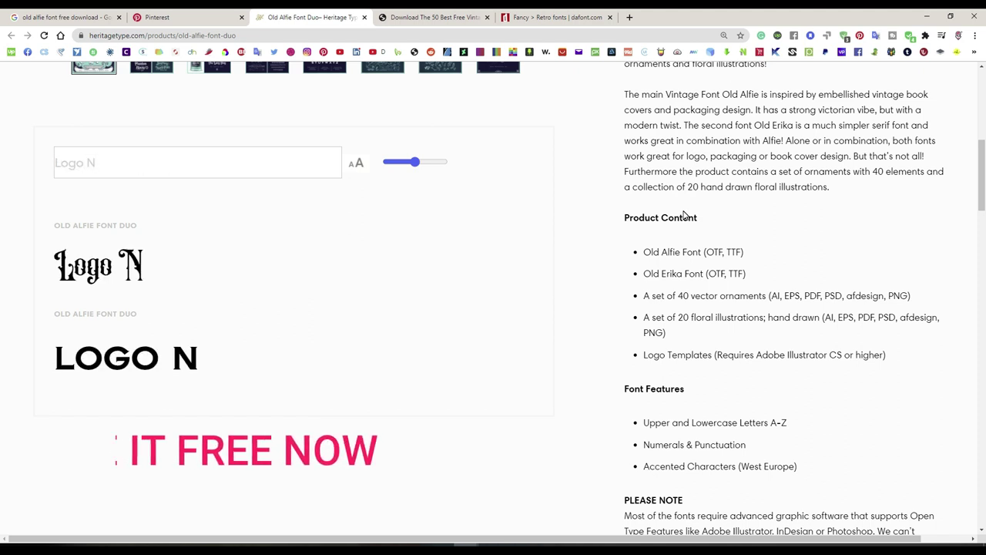
text(ame)
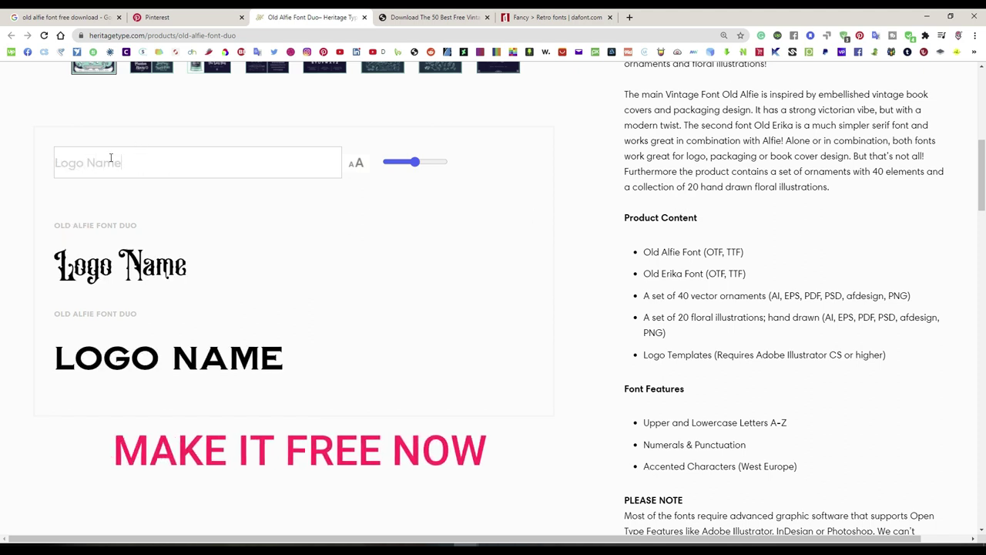
text(Compan)
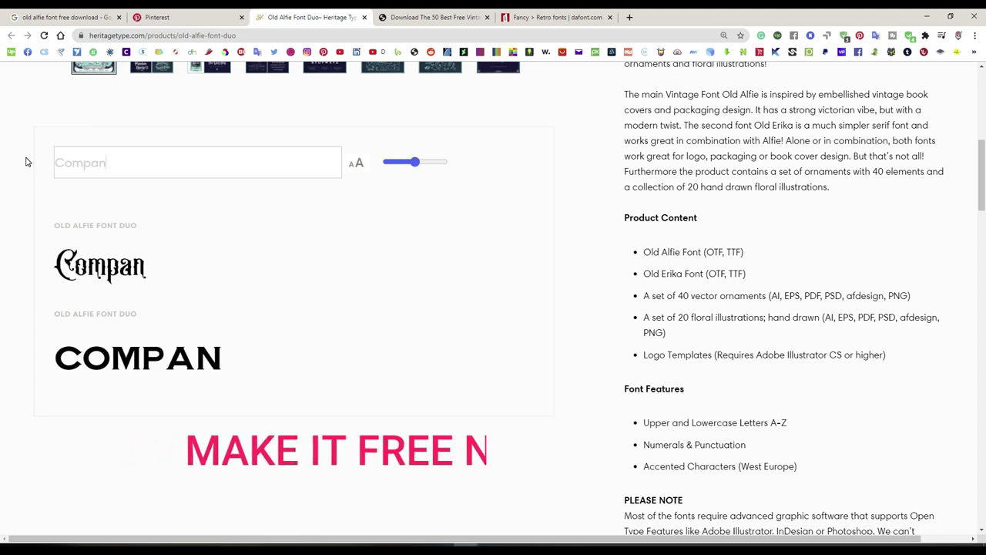
text(Y)
mouse_move(111, 265)
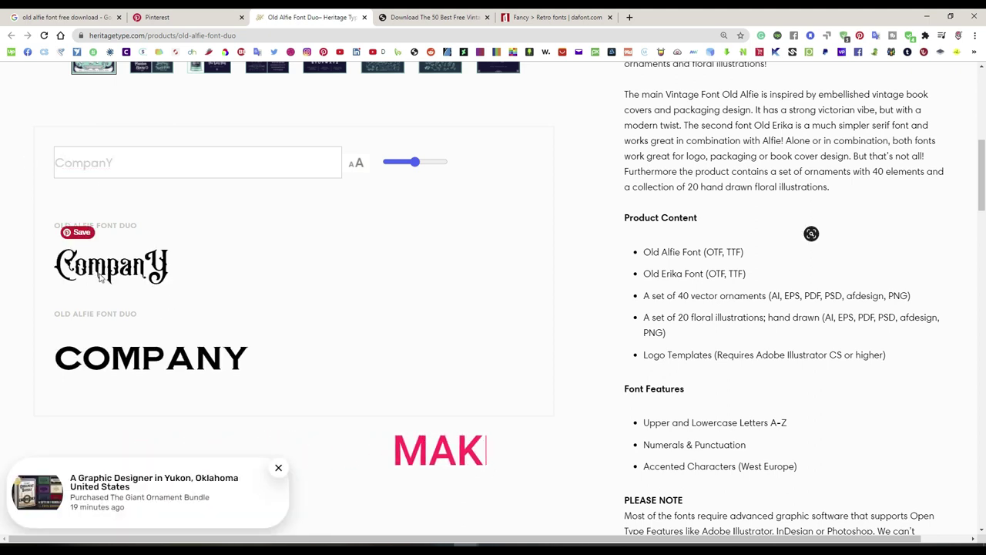
click(277, 471)
drag(416, 163, 483, 167)
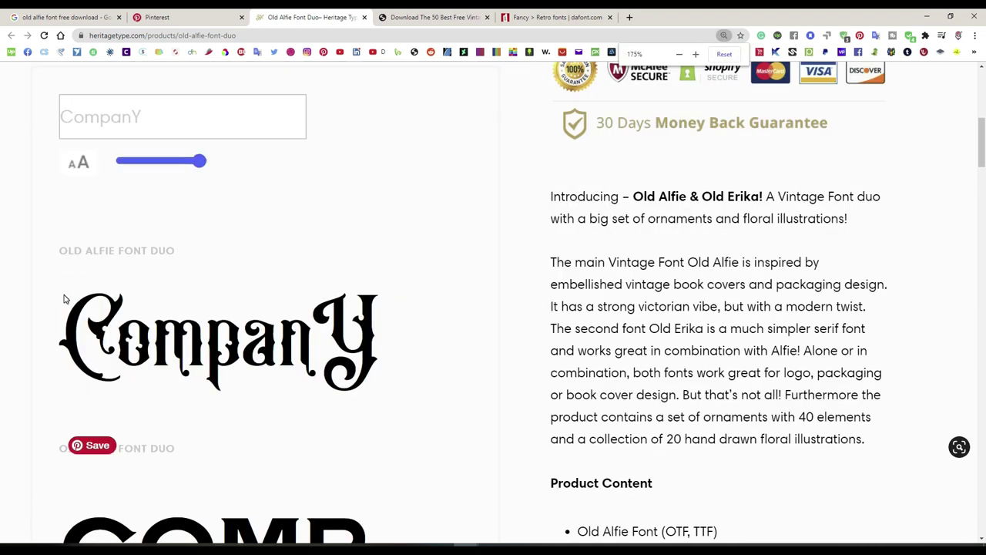
key(ctrl+plus)
key(ctrl+plus)
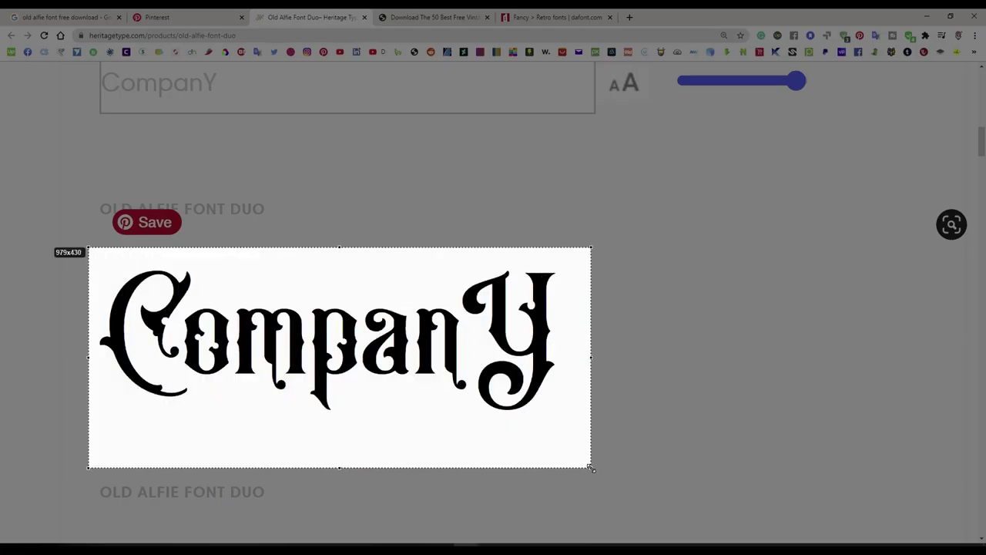
Capture the large CompanY preview with Lightshot and copy it to the clipboard
mouse_move(87, 252)
mouse_down()
mouse_move(590, 436)
mouse_move(561, 426)
mouse_up()
click(542, 448)
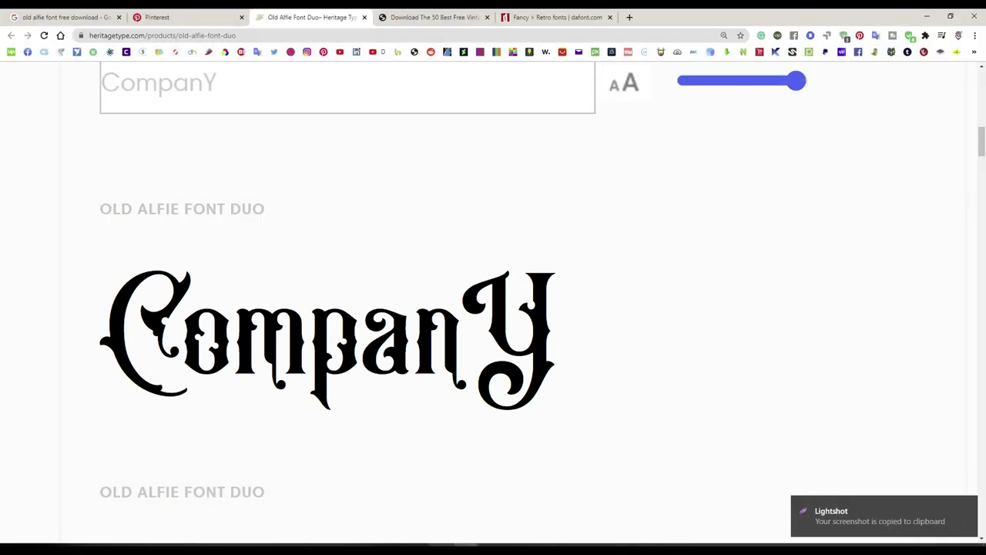
click(878, 517)
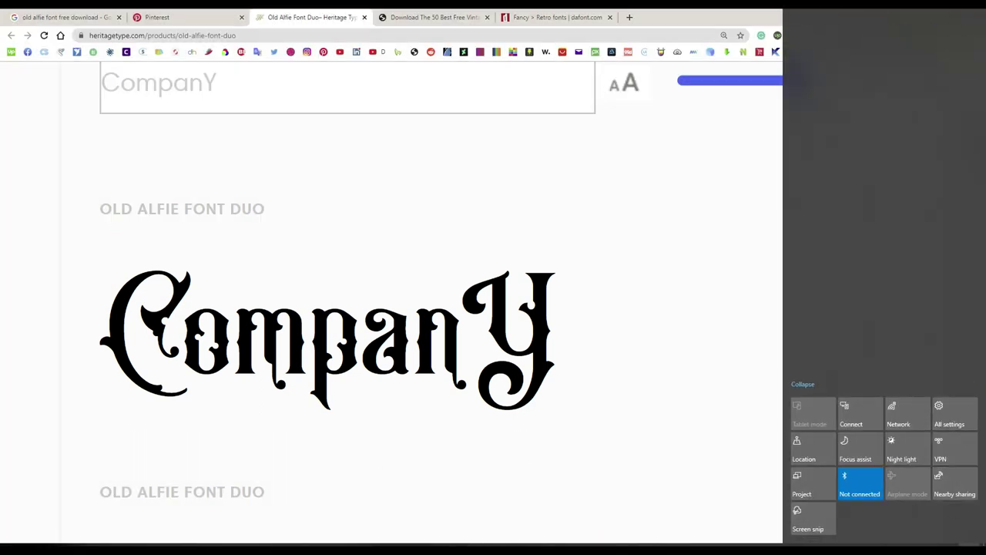
Paste the CompanY screenshot into Illustrator, then enlarge it and position it near the artboard
click(454, 524)
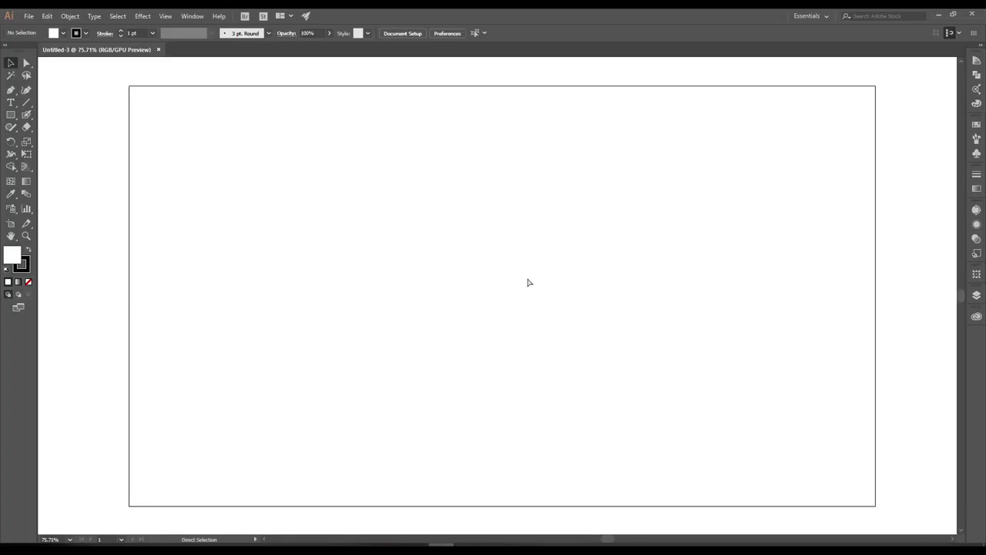
key(ctrl+v)
scroll(658, 433, down, 3)
scroll(725, 352, up, 2)
mouse_move(724, 352)
mouse_down()
mouse_move(846, 295)
mouse_move(848, 312)
mouse_up()
drag(577, 323, 419, 189)
drag(462, 290, 389, 223)
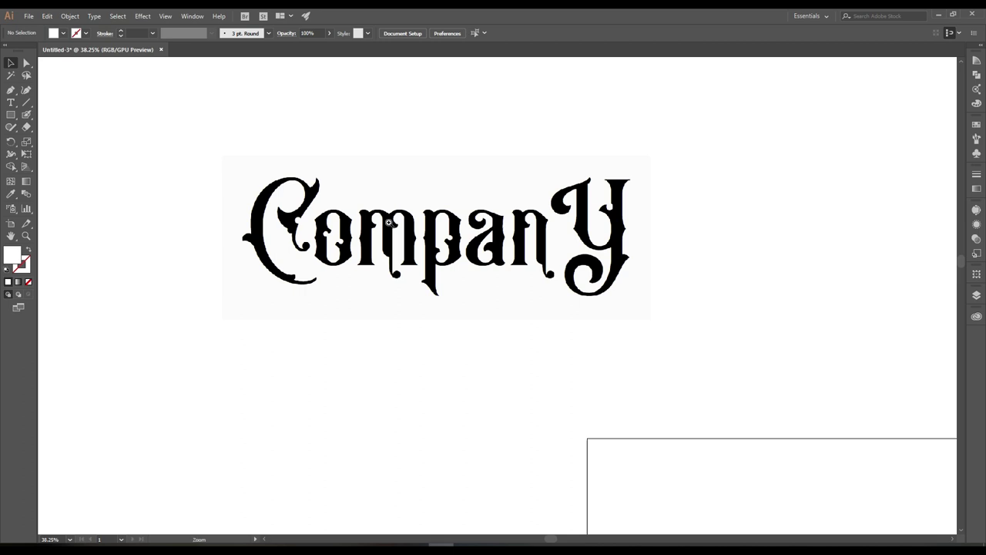
scroll(467, 231, up, 2)
Trace the CompanY image with the High Fidelity Photo preset
click(467, 274)
click(236, 33)
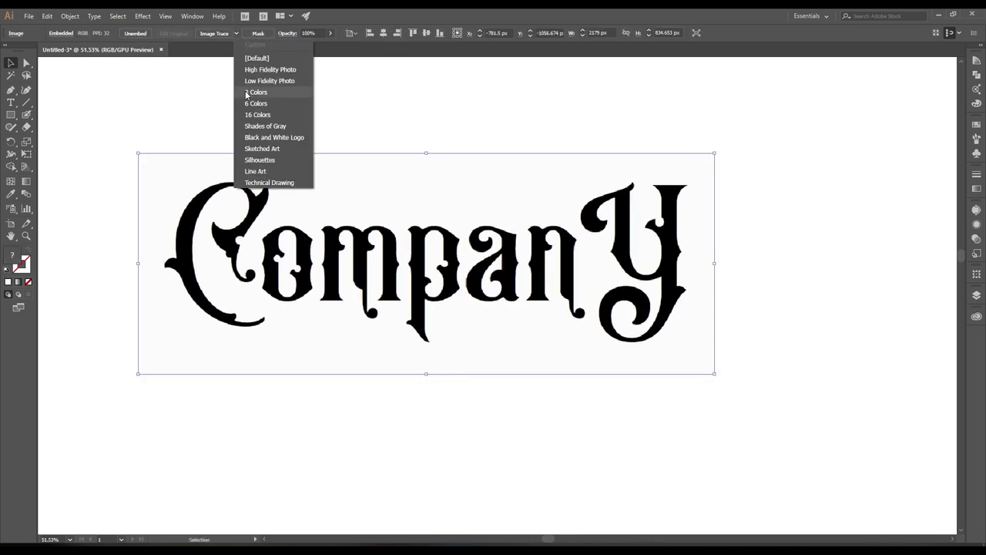
click(290, 70)
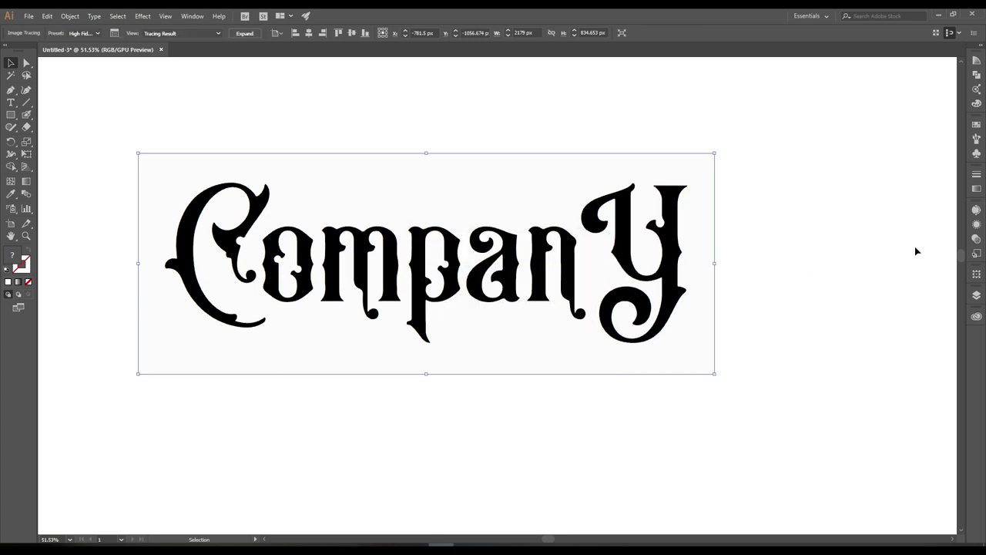
click(978, 239)
Adjust the trace to 82% paths and 67% corners, then expand it into vector shapes
click(976, 210)
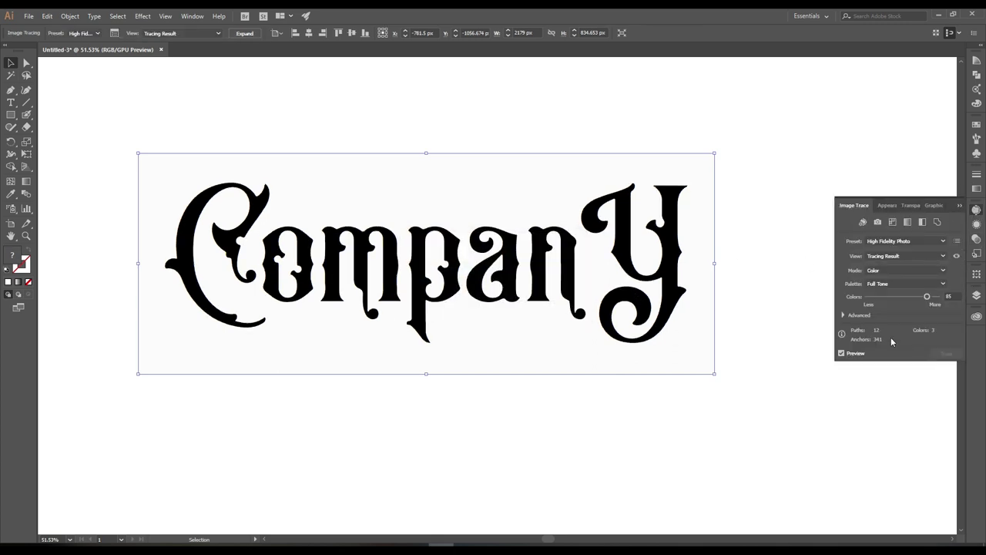
click(843, 315)
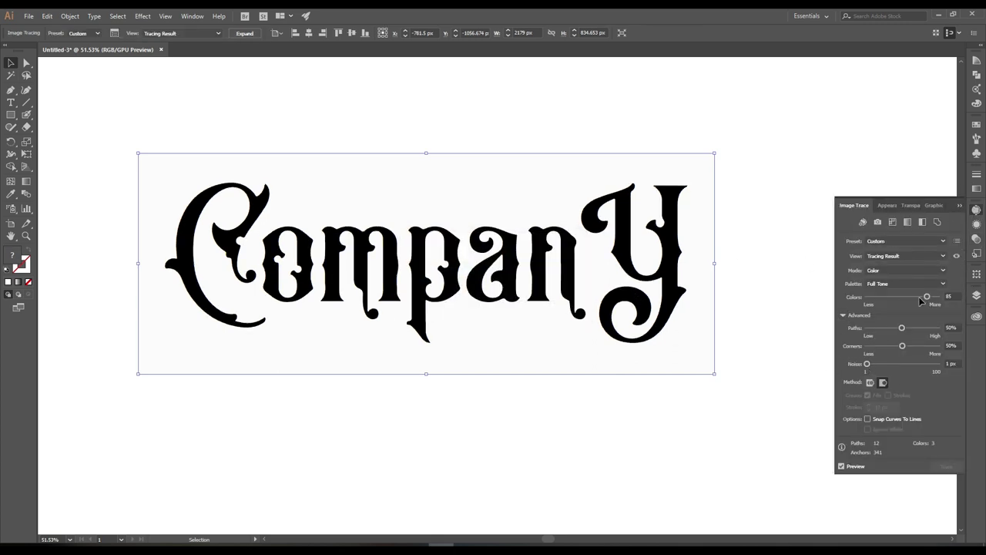
drag(920, 301, 930, 299)
click(903, 348)
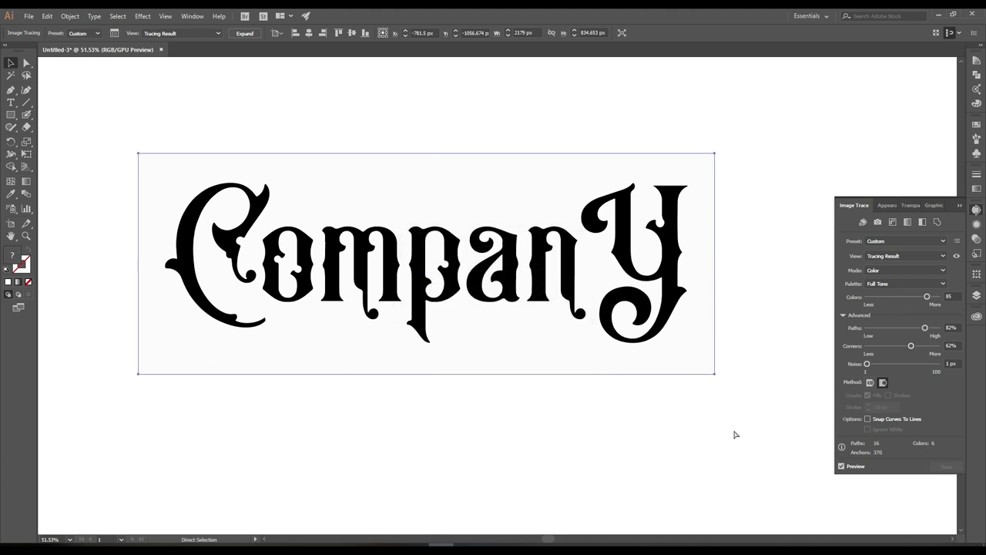
key(ctrl+z)
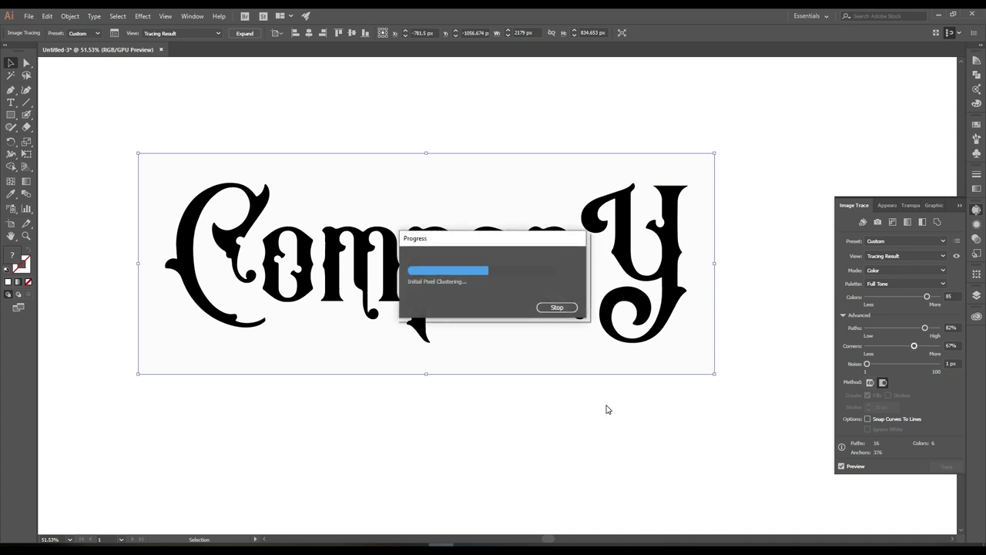
click(245, 34)
Ungroup the traced artwork and delete its white background rectangle
click(708, 242)
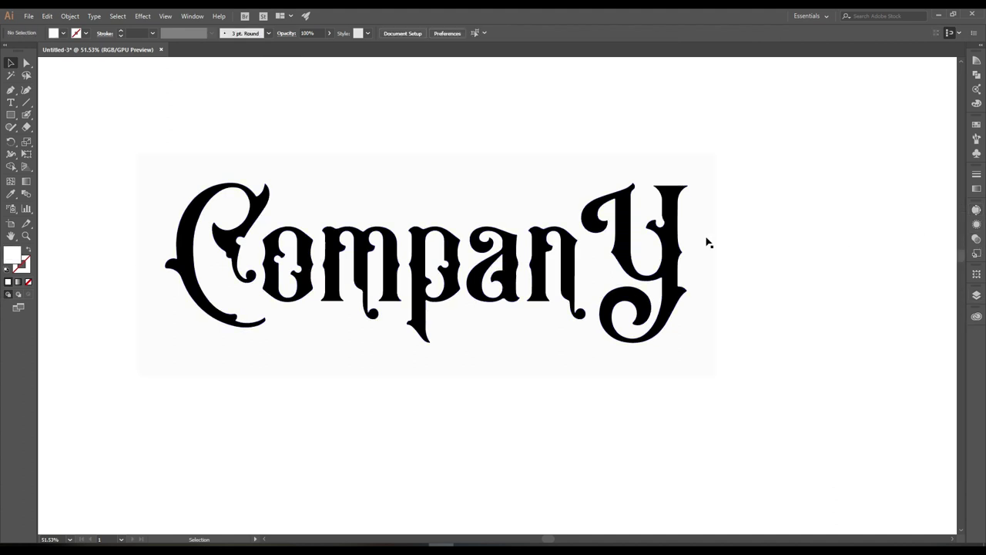
right_click(707, 242)
click(730, 308)
drag(652, 349, 541, 383)
key(Delete)
Merge the connected o, m, p and a letters into one shape with the Shape Builder
click(363, 273)
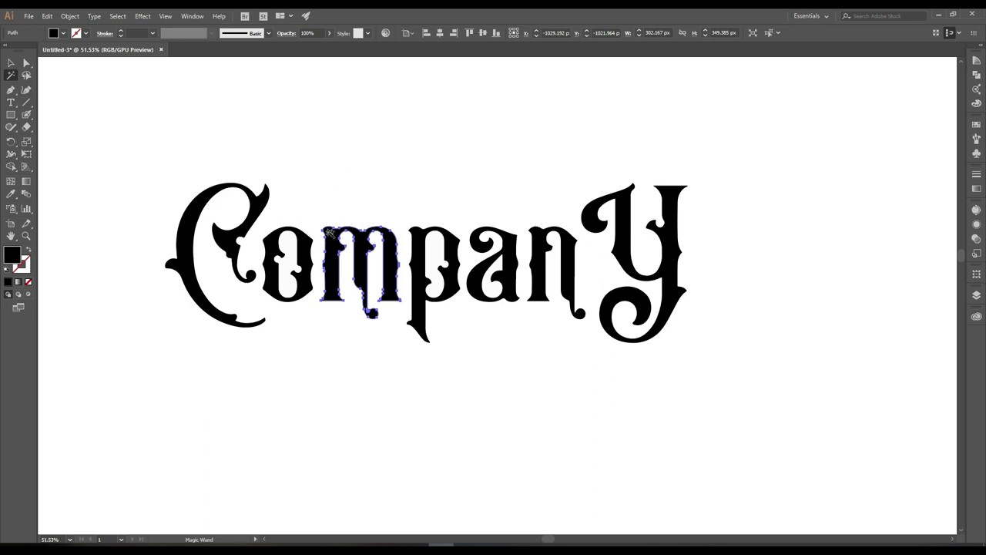
key(v)
key(ctrl+a)
key(ctrl+shift+a)
scroll(781, 212, up, 2)
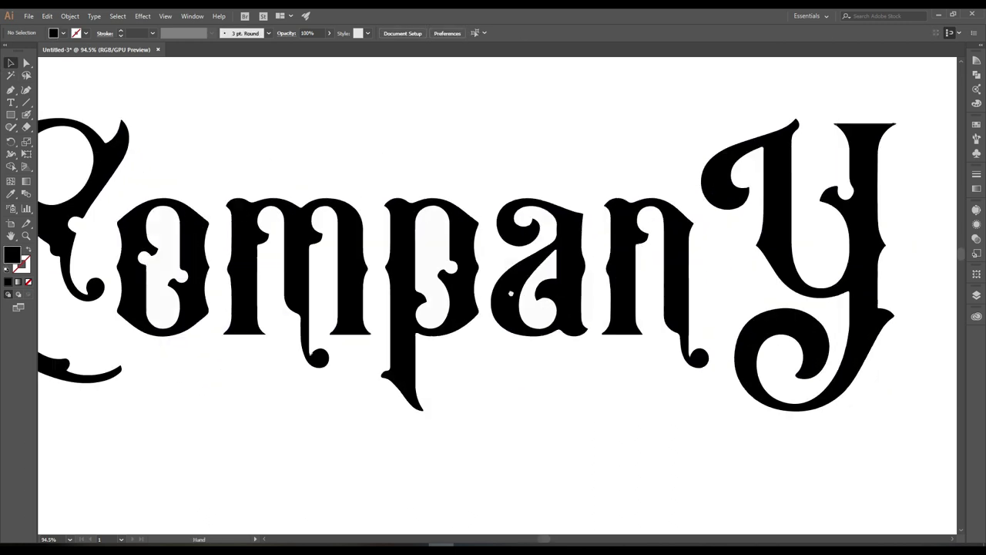
key(ctrl+a)
click(487, 286)
drag(290, 199, 520, 331)
shift+click(555, 260)
key(shift+m)
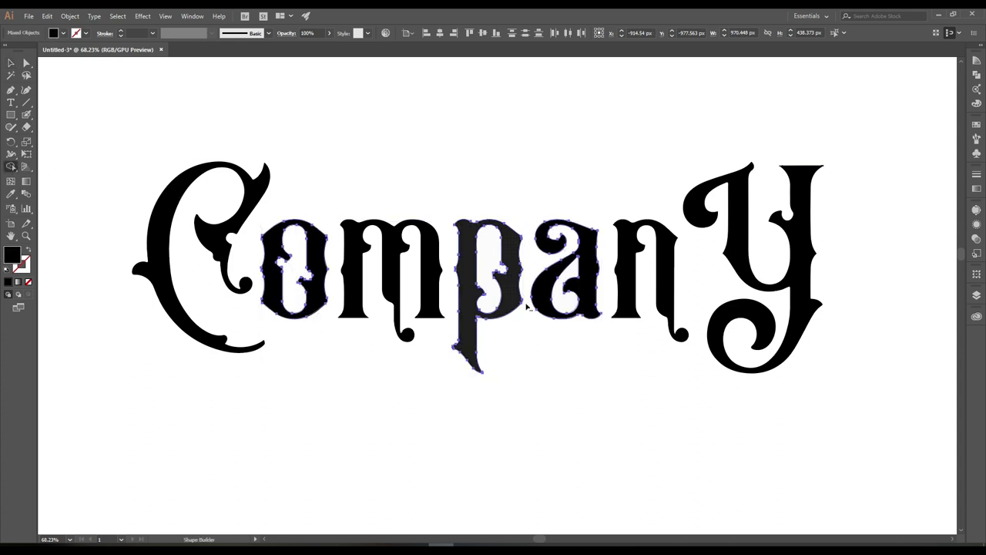
click(569, 304)
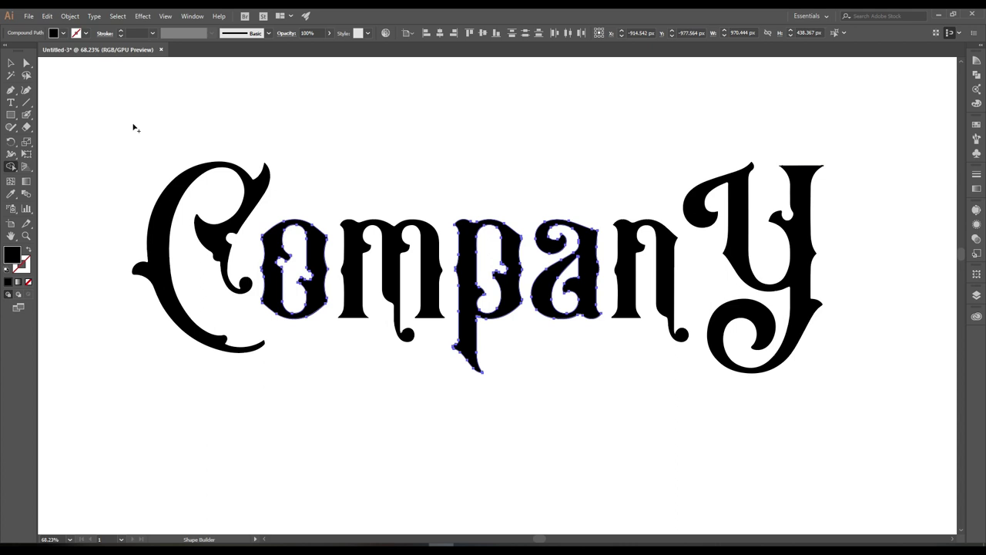
Group all the Company letters and move the word down and left
click(11, 63)
click(183, 183)
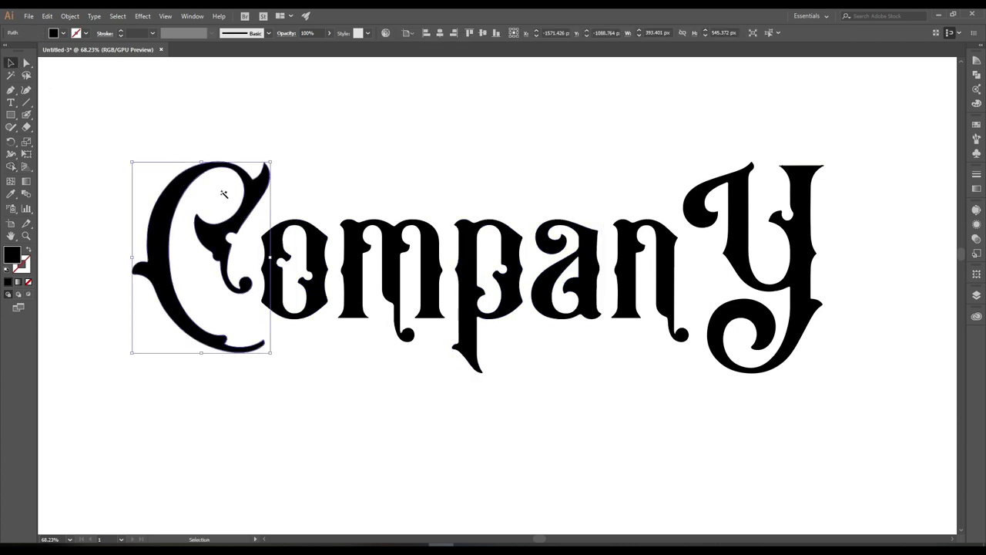
key(ctrl+a)
key(ctrl+g)
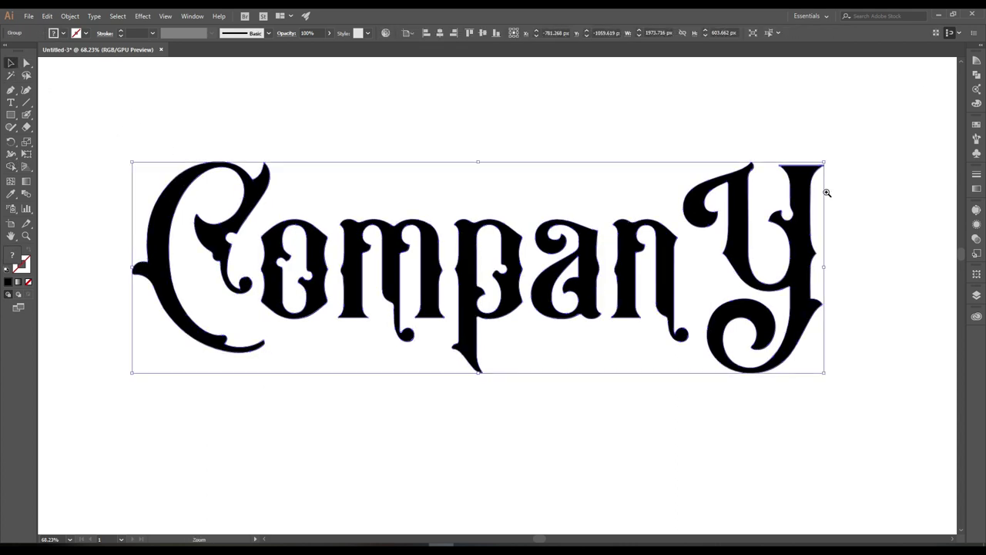
drag(827, 193, 599, 252)
drag(606, 202, 500, 323)
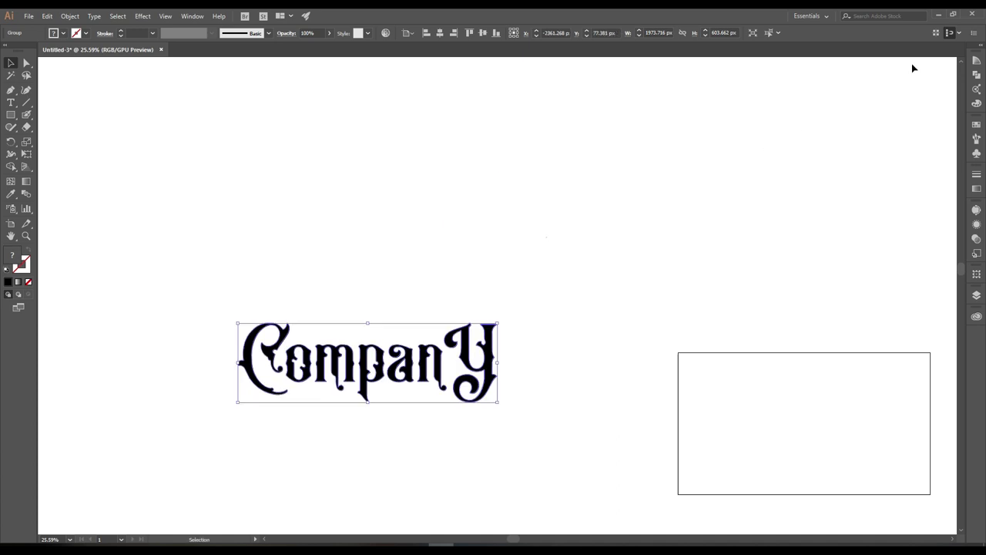
Delete a stray point and move the Company lettering up and right
click(972, 77)
drag(705, 127, 348, 287)
key(Delete)
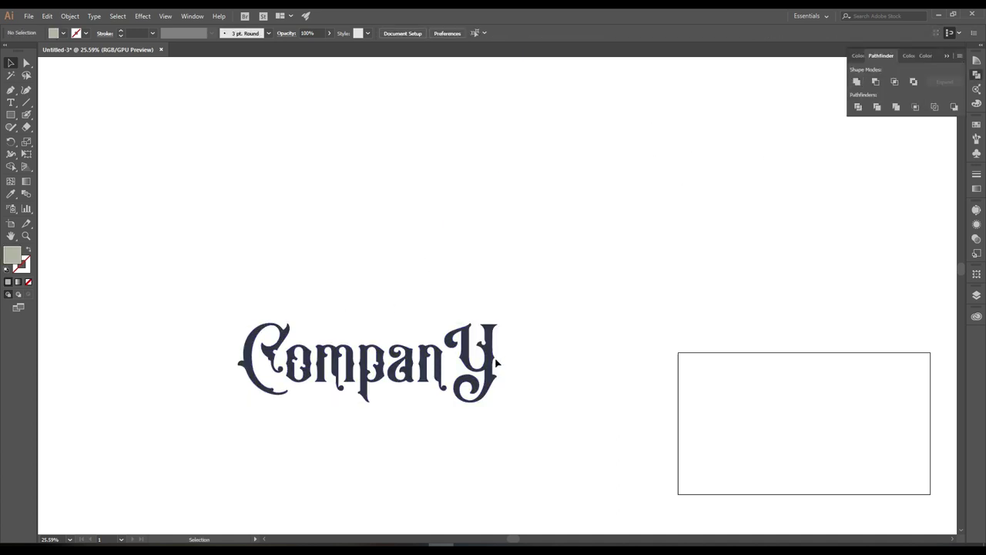
drag(497, 363, 804, 206)
mouse_move(775, 295)
mouse_down()
mouse_move(475, 281)
mouse_move(583, 222)
mouse_up()
scroll(73, 144, up, 2)
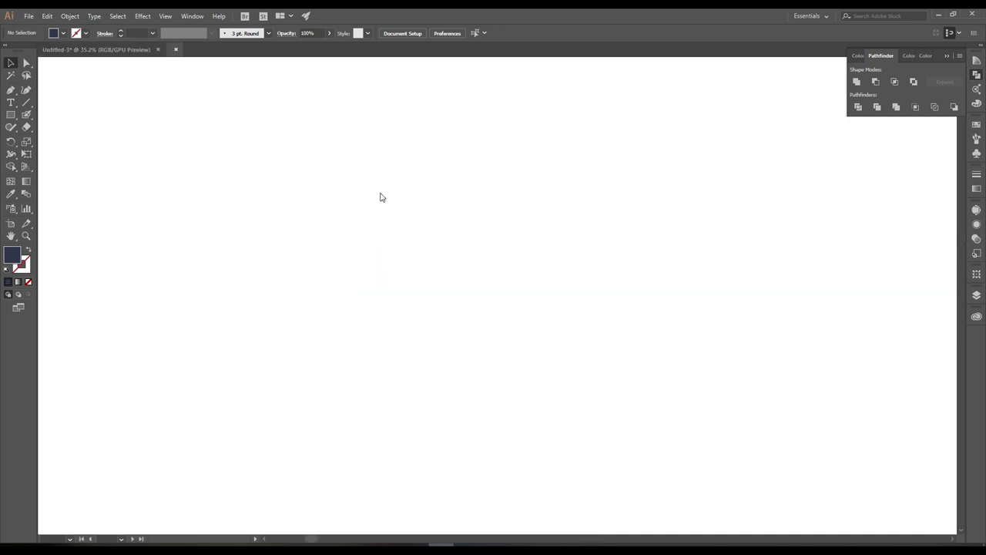
Drag the lion artwork from Lion.ai into the Company document and drop it above the lettering
click(523, 262)
drag(524, 262, 129, 55)
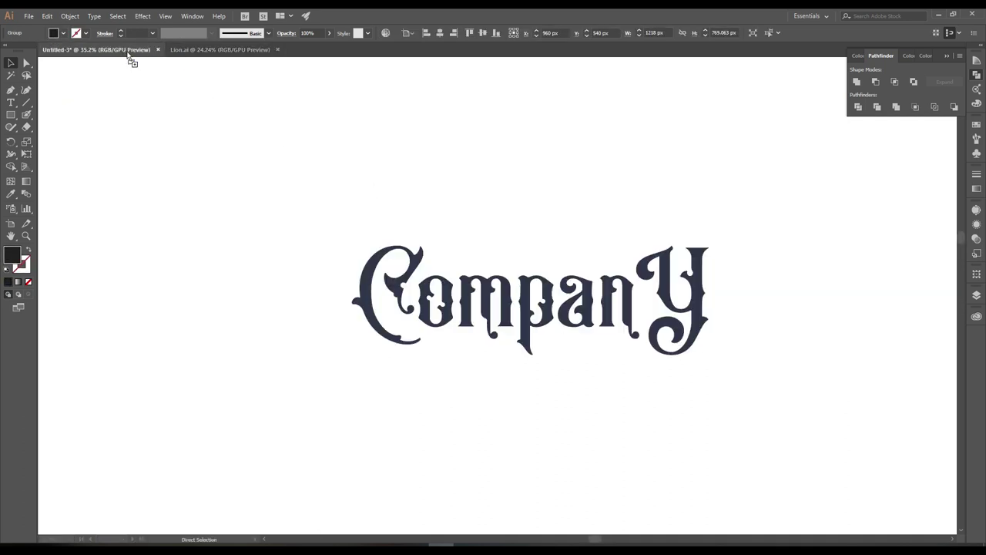
drag(513, 210, 575, 198)
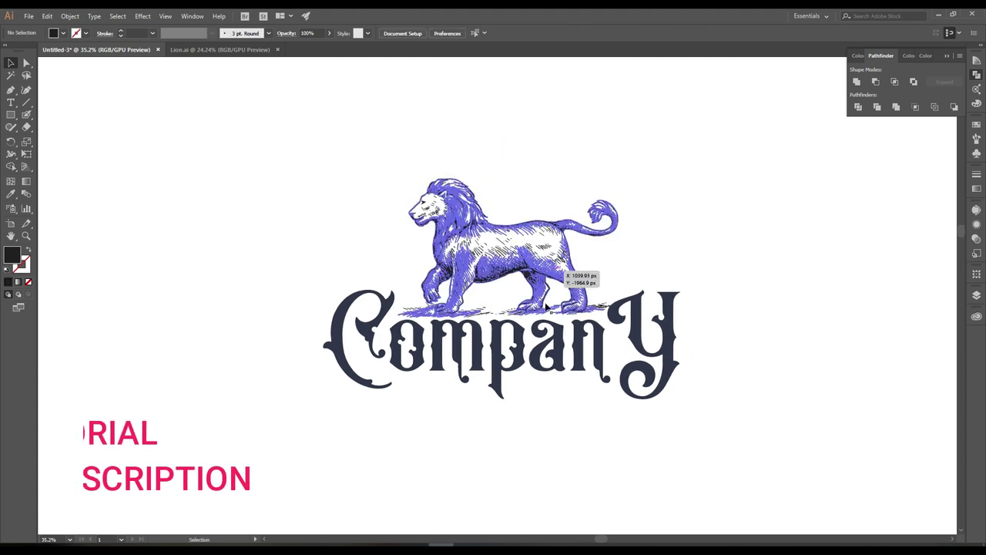
scroll(740, 320, down, 2)
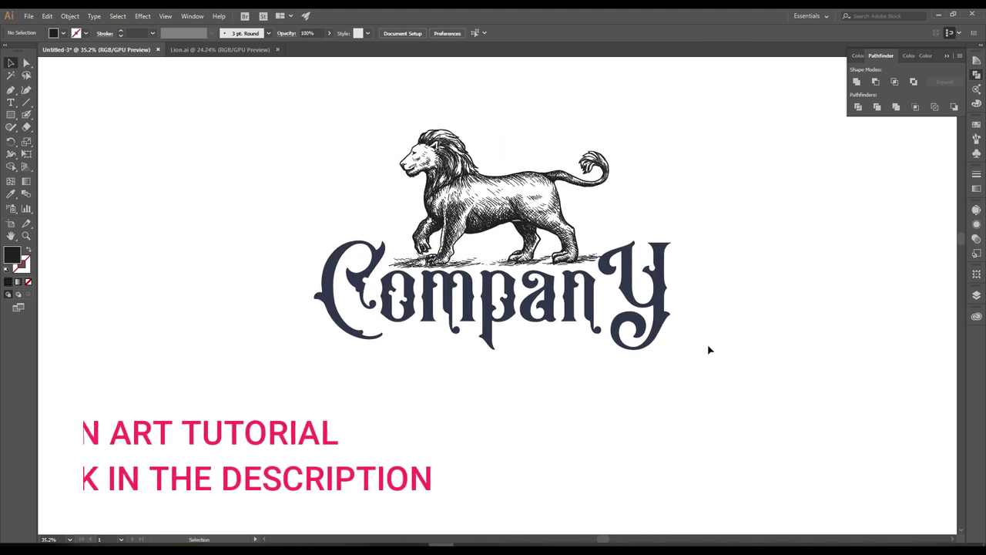
drag(11, 116, 79, 136)
Draw an outlined circle around the lion and start 72 pt text along its edge
drag(499, 242, 567, 400)
click(27, 250)
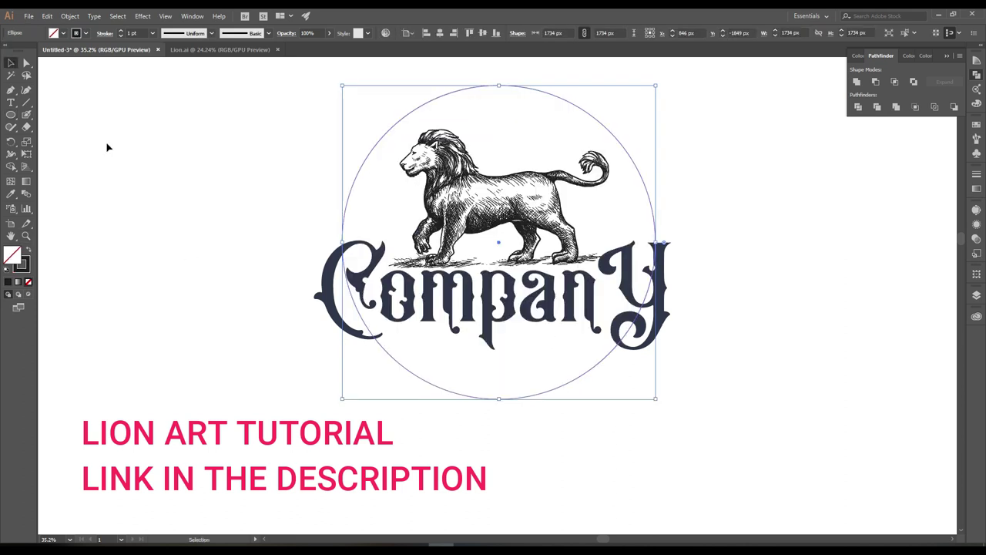
drag(465, 115, 434, 176)
click(322, 245)
click(11, 63)
click(492, 33)
click(503, 219)
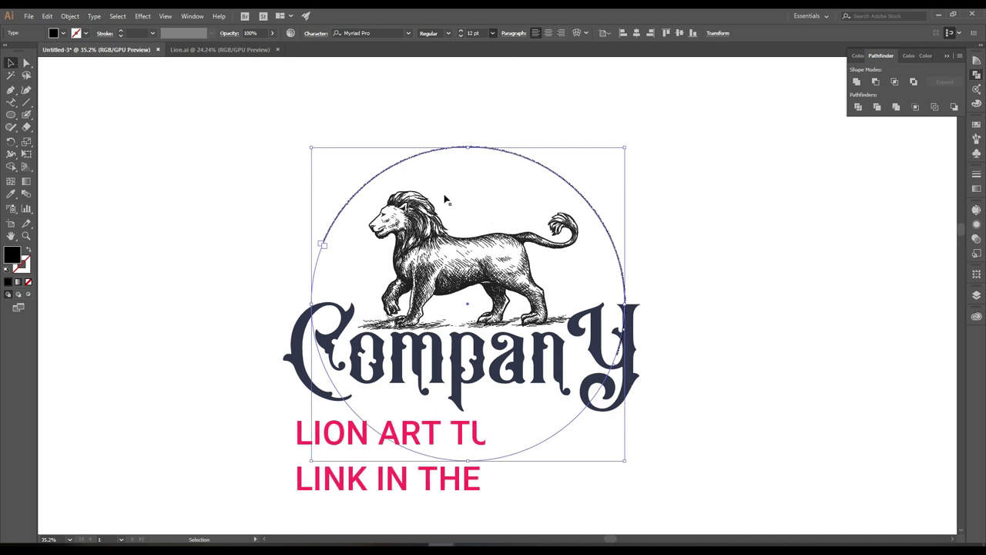
Trim the path text after 'elit,' and change it to UPPERCASE
key(t)
mouse_move(578, 186)
mouse_down()
mouse_move(627, 254)
mouse_move(380, 383)
mouse_up()
key(BackSpace)
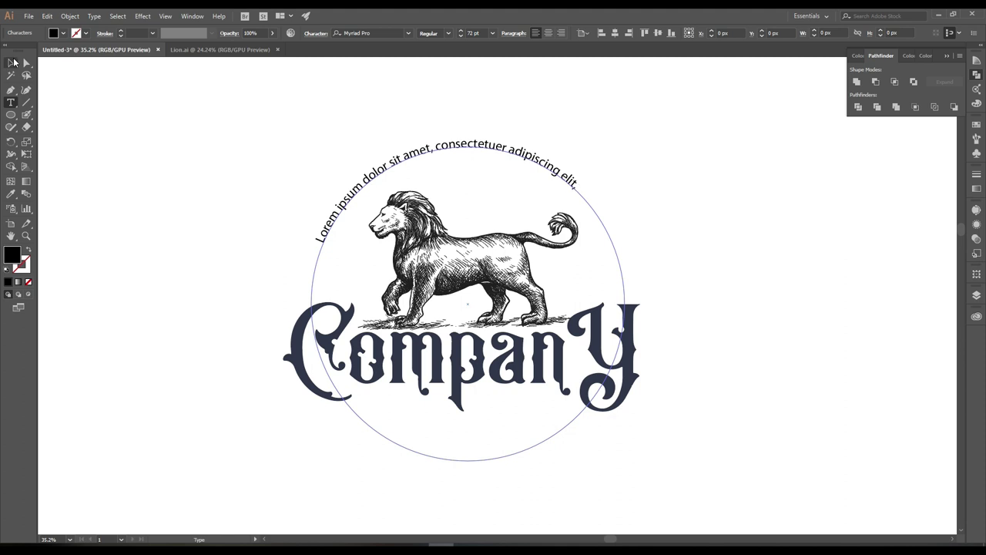
click(11, 61)
click(94, 15)
click(270, 172)
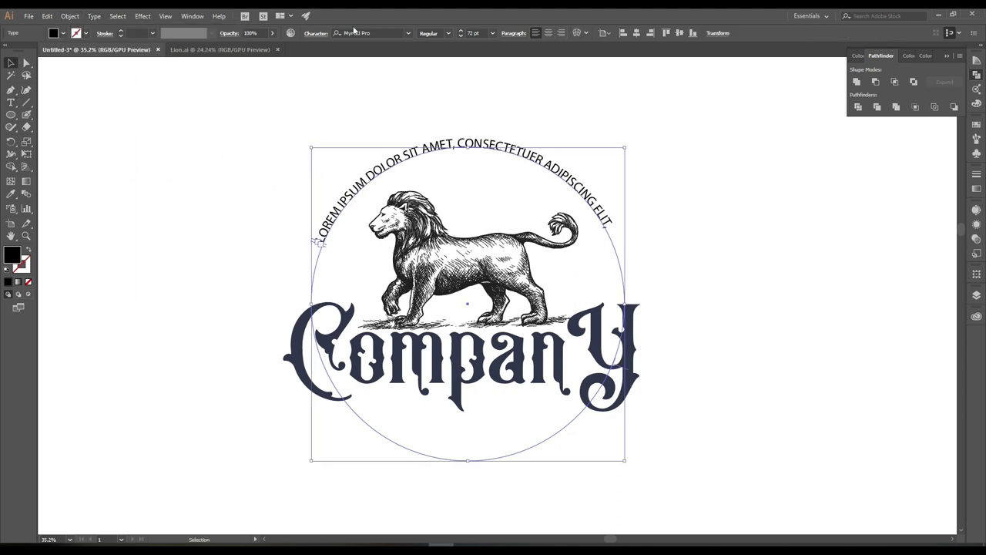
Set the arched text's font to Montserrat
click(363, 33)
text(mont)
key(Return)
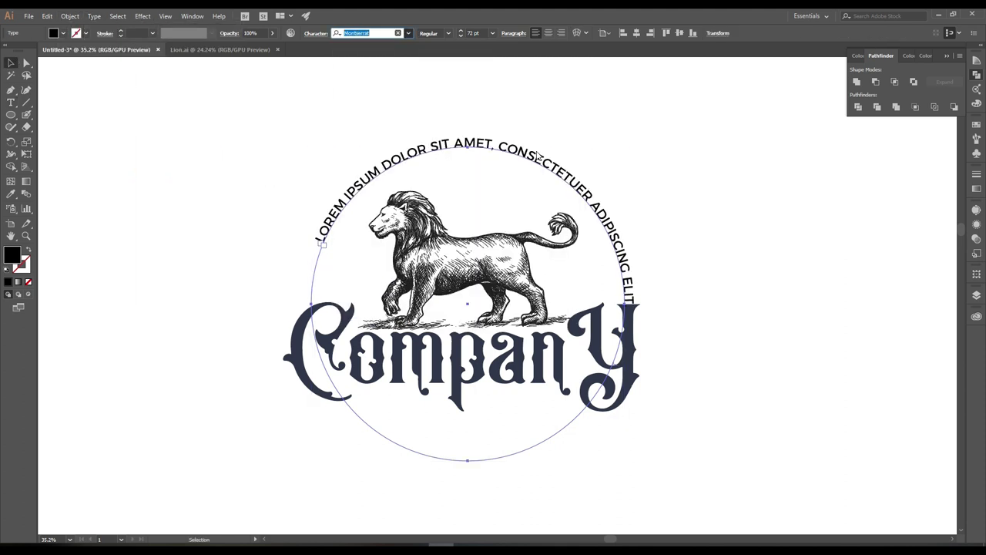
key(t)
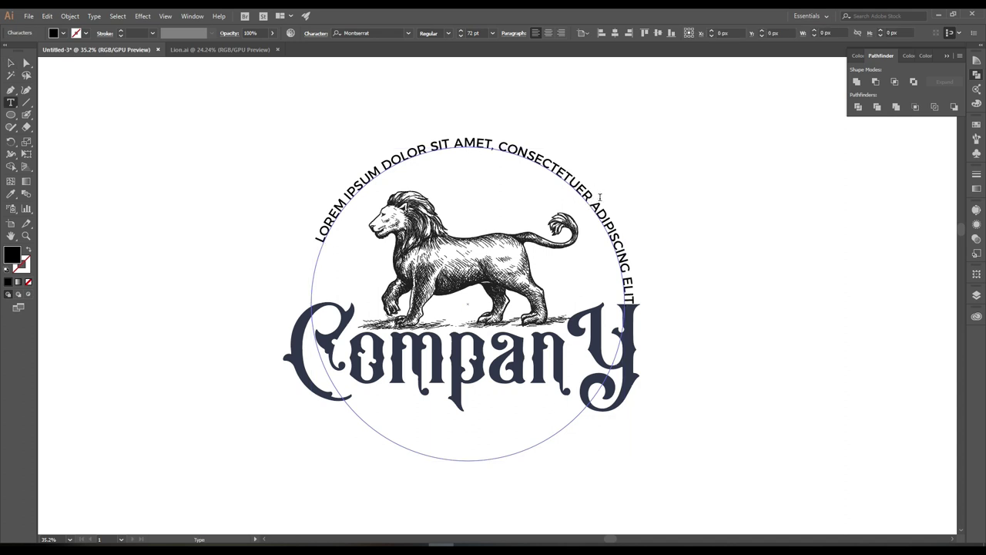
click(11, 62)
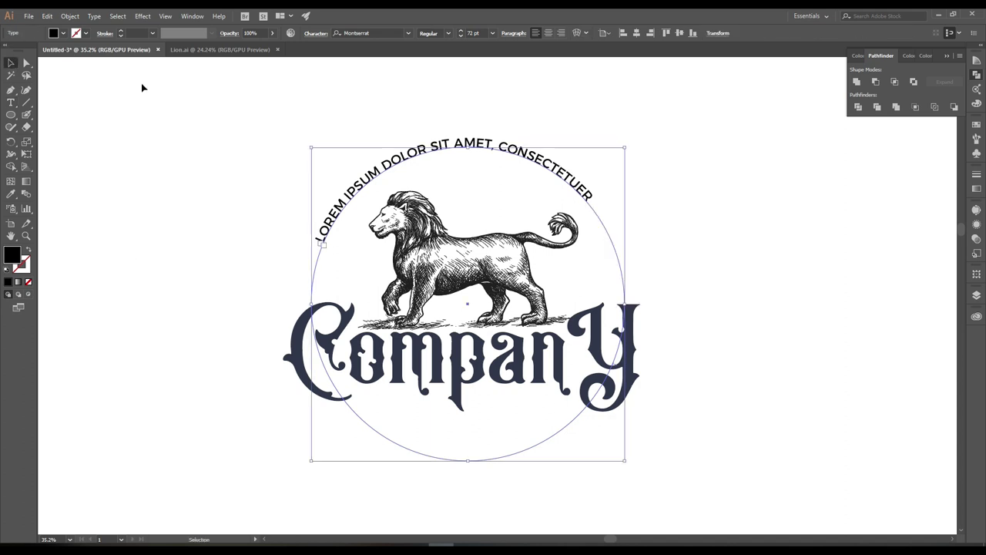
scroll(479, 32, up, 1)
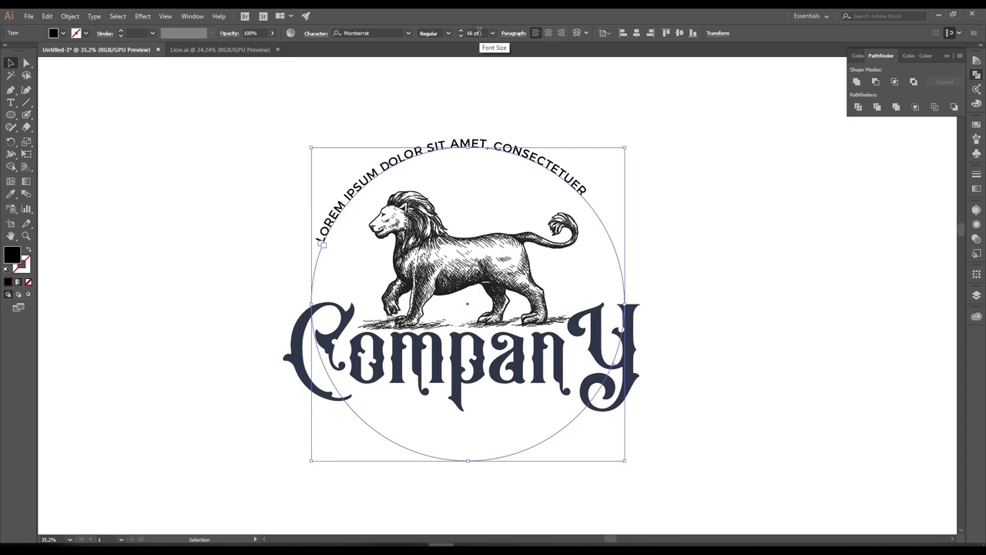
scroll(478, 32, up, 1)
click(693, 262)
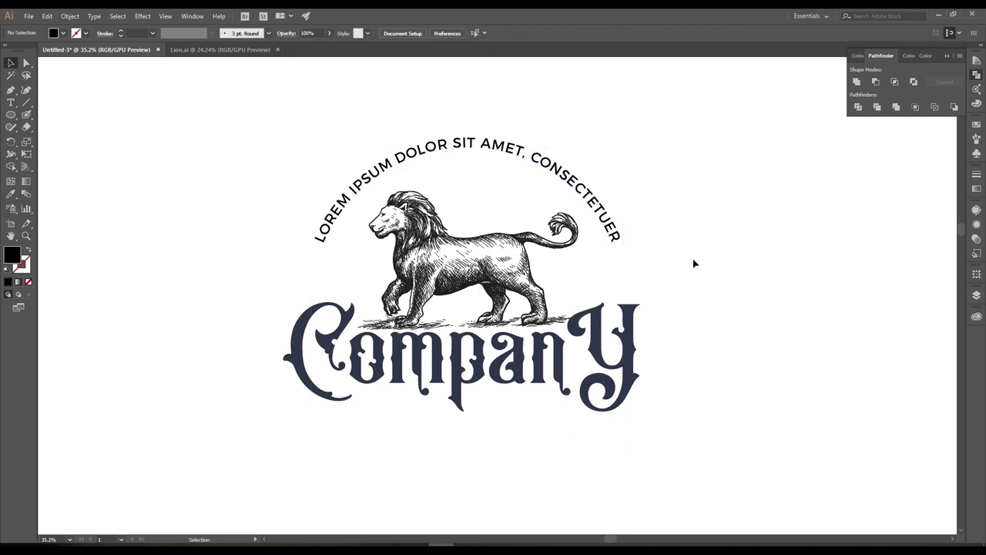
scroll(624, 343, down, 2)
Give the Company lettering the arched text's black using the Eyedropper
click(443, 289)
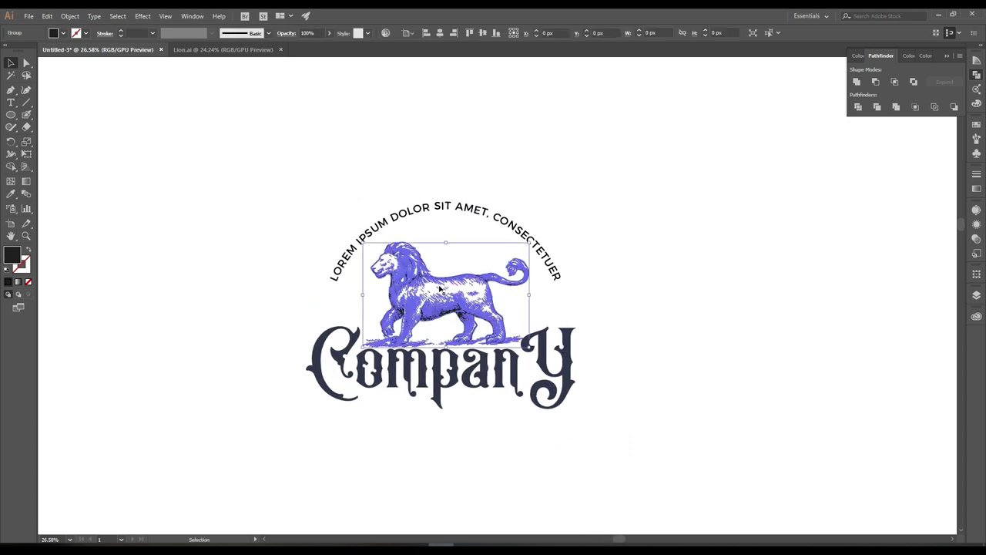
key(i)
click(465, 339)
key(ctrl+z)
ctrl+click(440, 362)
click(388, 208)
key(v)
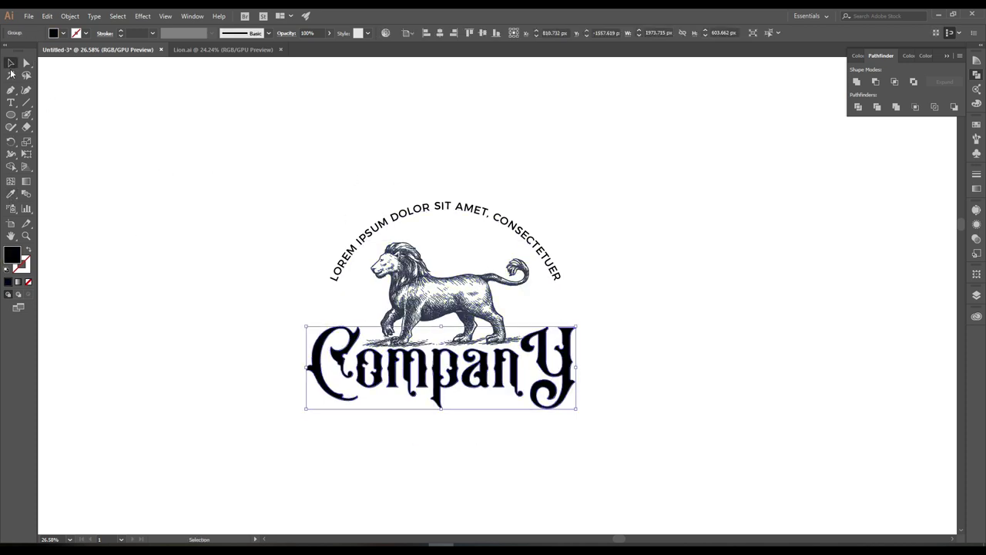
click(557, 371)
Scale down the Company lettering, the lion and the arched-text circle
click(478, 370)
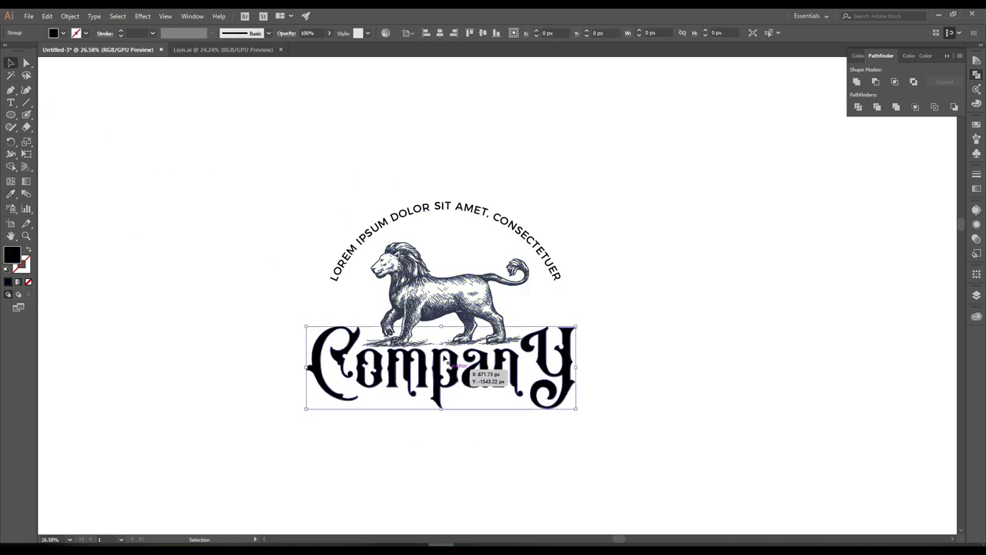
drag(576, 325, 568, 330)
click(433, 289)
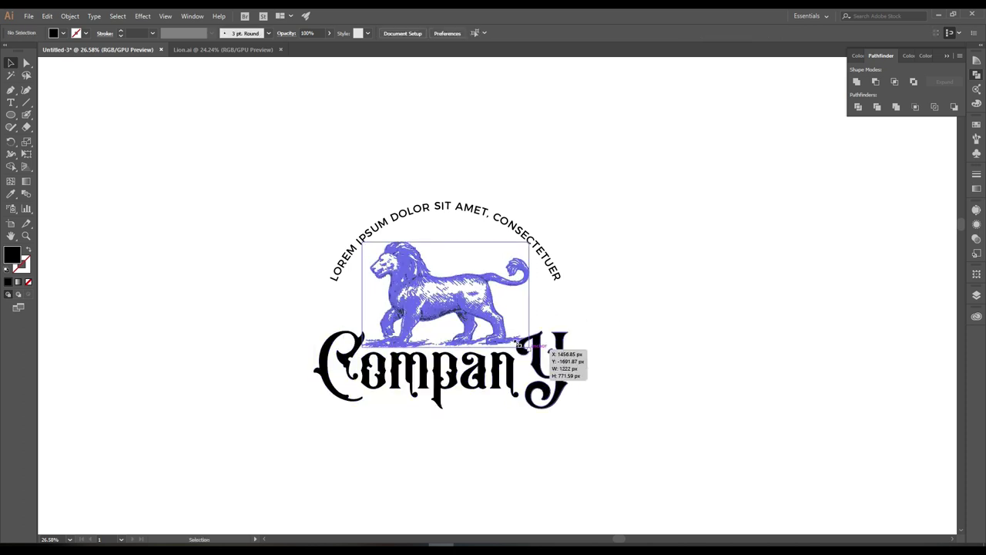
drag(515, 344, 506, 339)
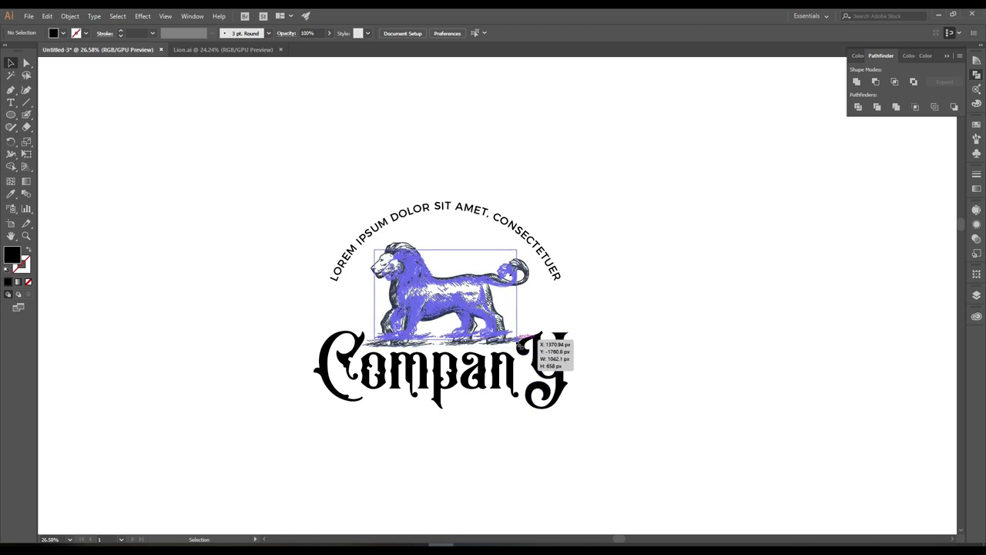
click(449, 452)
drag(444, 447, 443, 411)
click(591, 279)
drag(545, 288, 554, 270)
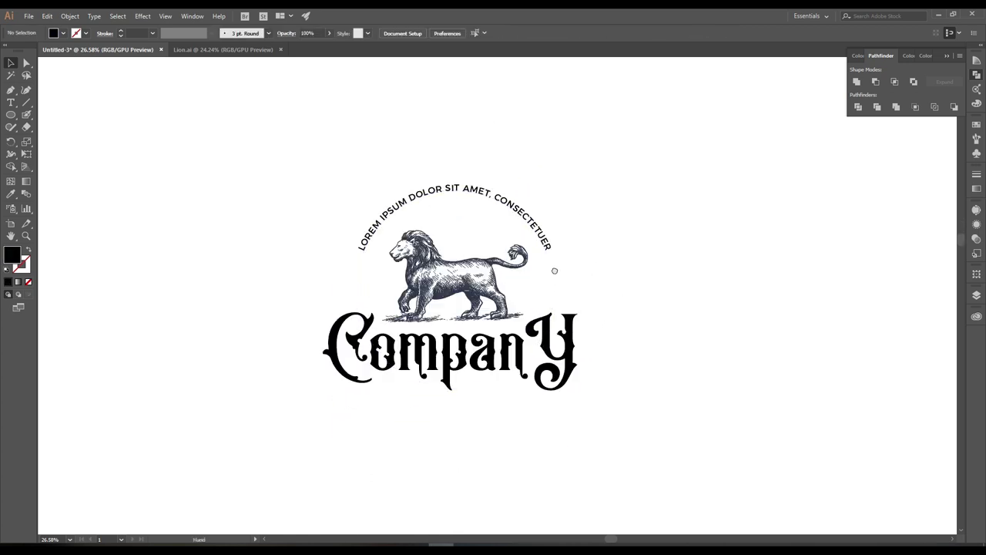
click(554, 271)
Remove CONSECTETUER from the arched text and raise it to 103 pt
scroll(478, 33, up, 6)
scroll(479, 33, up, 5)
scroll(479, 32, up, 5)
scroll(478, 33, up, 6)
key(t)
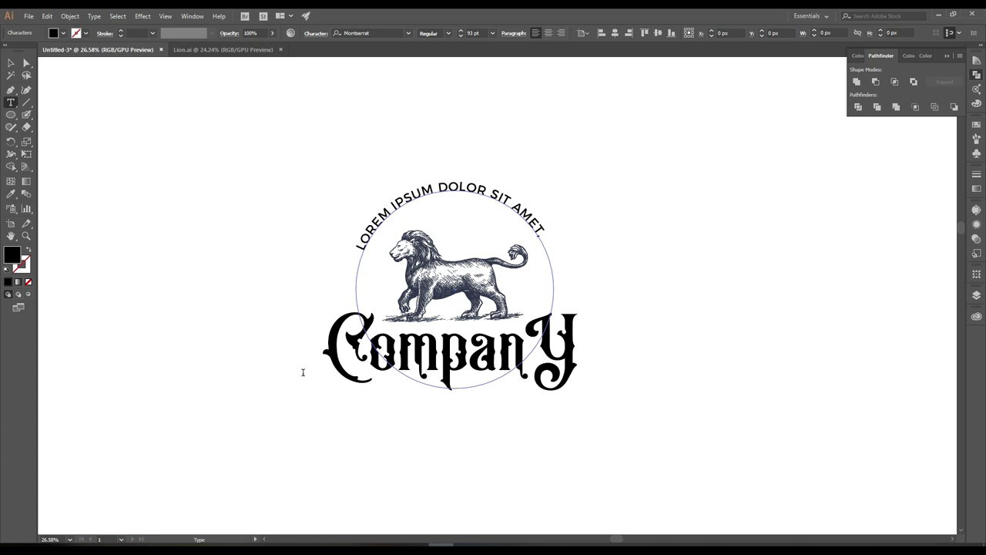
click(13, 64)
Add a horizontal guide level with the text ends and widen the arched text's tracking
scroll(477, 32, up, 7)
key(ctrl+r)
mouse_move(513, 61)
mouse_down()
mouse_move(362, 264)
mouse_move(669, 383)
mouse_move(681, 360)
mouse_up()
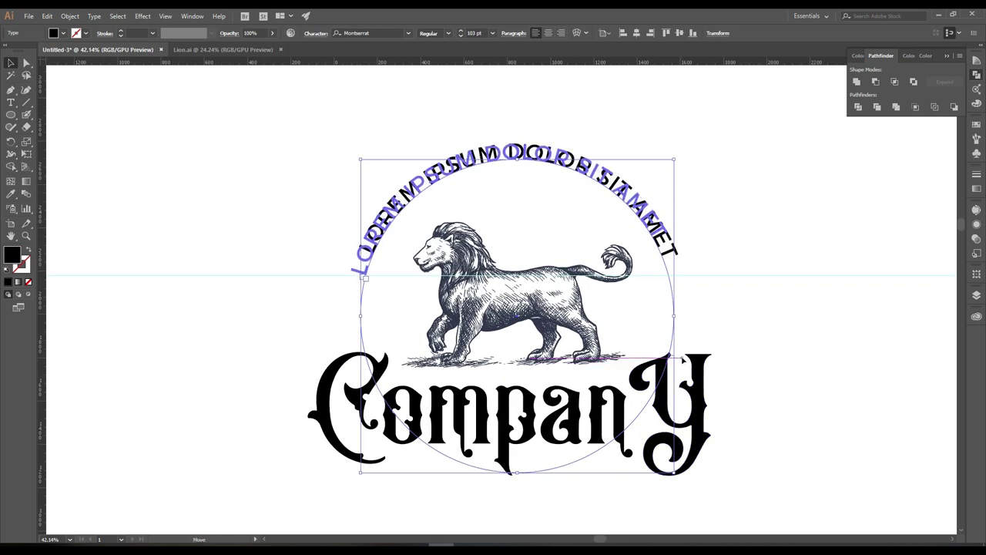
key(alt+Right)
key(alt+Right)
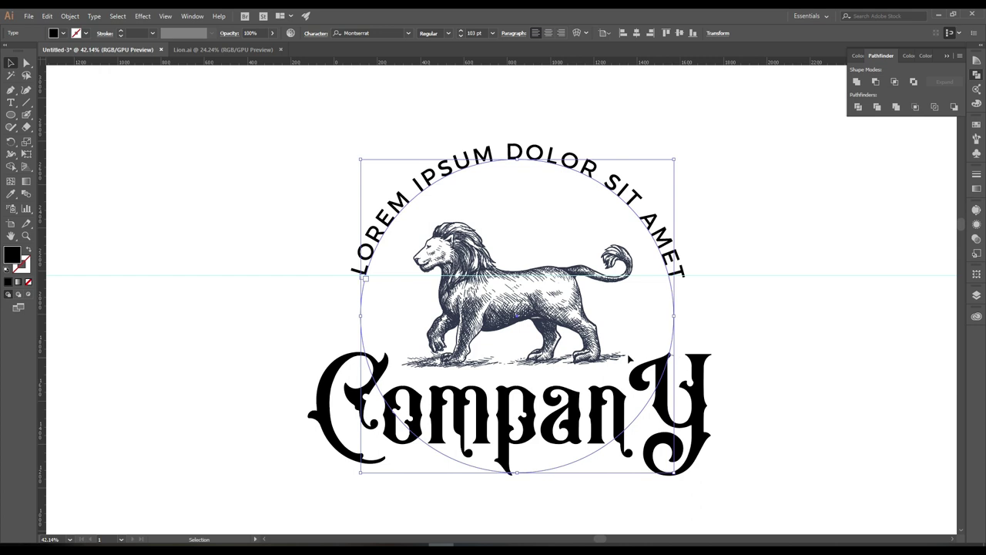
key(Escape)
Select all the logo artwork and group it
click(68, 142)
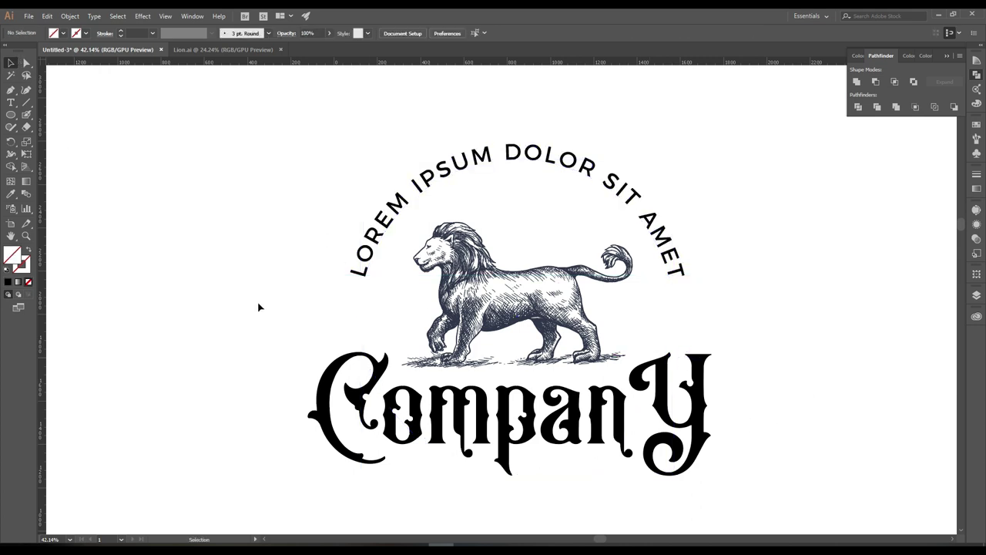
scroll(258, 308, down, 2)
click(561, 190)
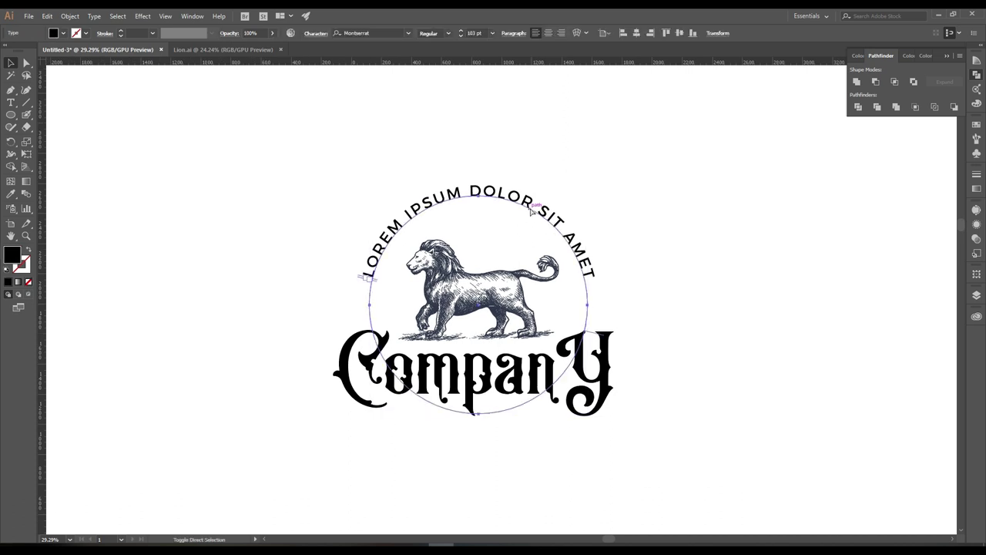
key(ctrl+a)
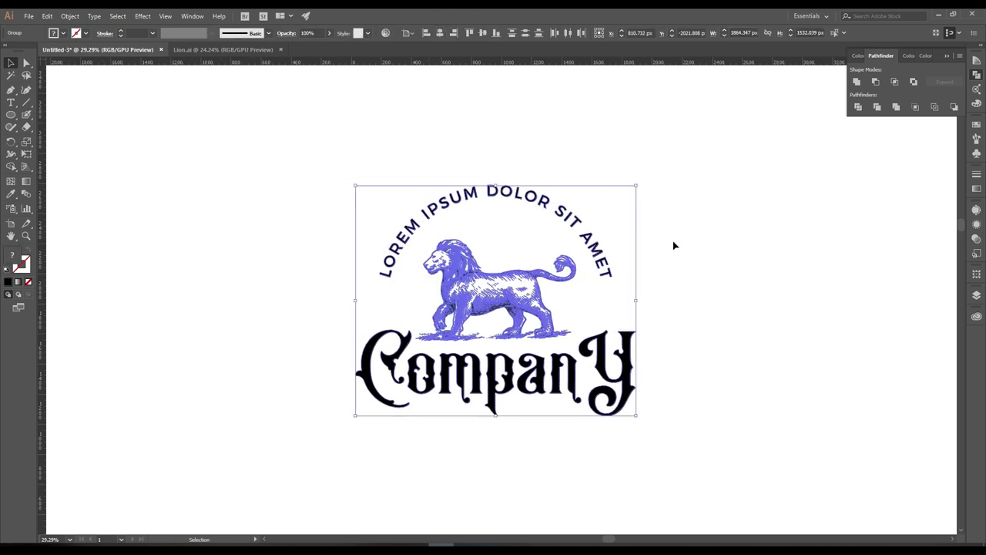
click(672, 240)
Type 'EST. 2020' beside the lion and delete the extra characters
scroll(656, 315, down, 1)
scroll(634, 344, down, 1)
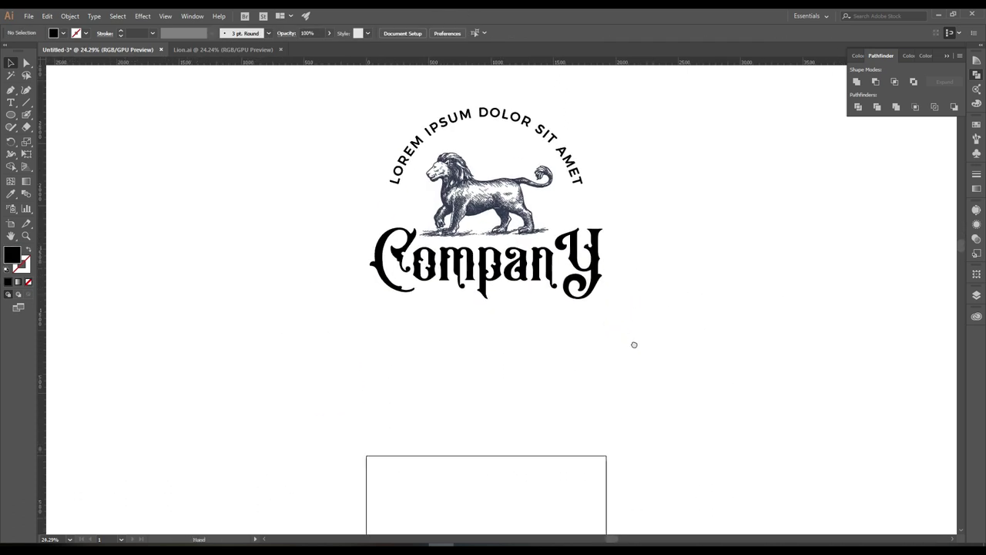
scroll(652, 348, up, 2)
click(12, 102)
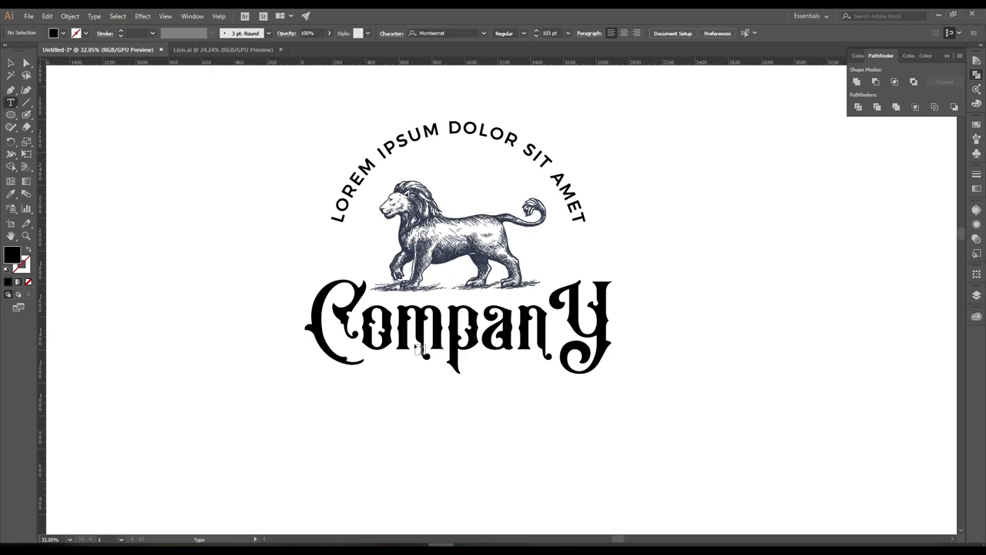
click(367, 247)
text(EST)
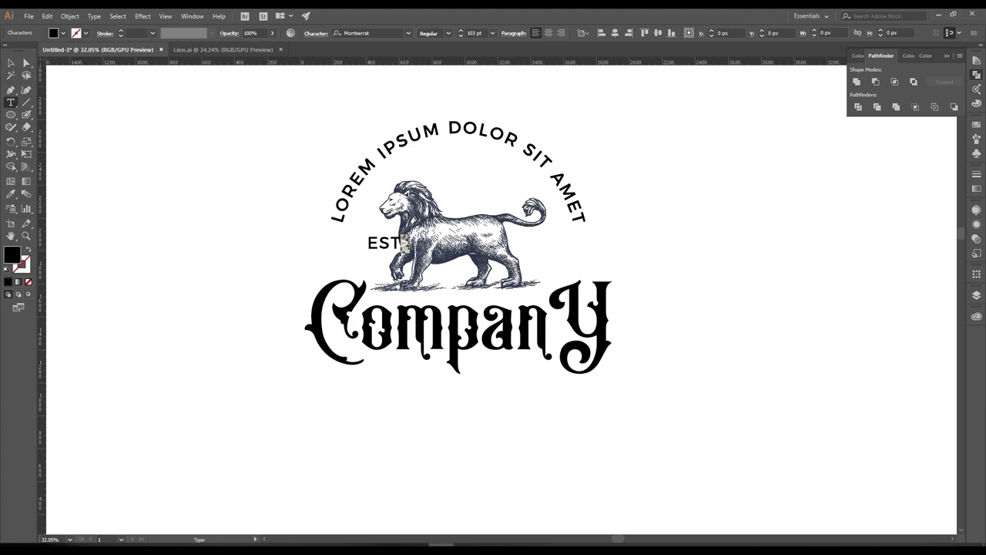
drag(415, 243, 474, 243)
key(BackSpace)
key(ctrl+z)
key(ctrl+z)
key(ctrl+z)
click(267, 278)
Position EST. and 2020 on either side of the lion's legs above CompanY
drag(377, 249, 366, 258)
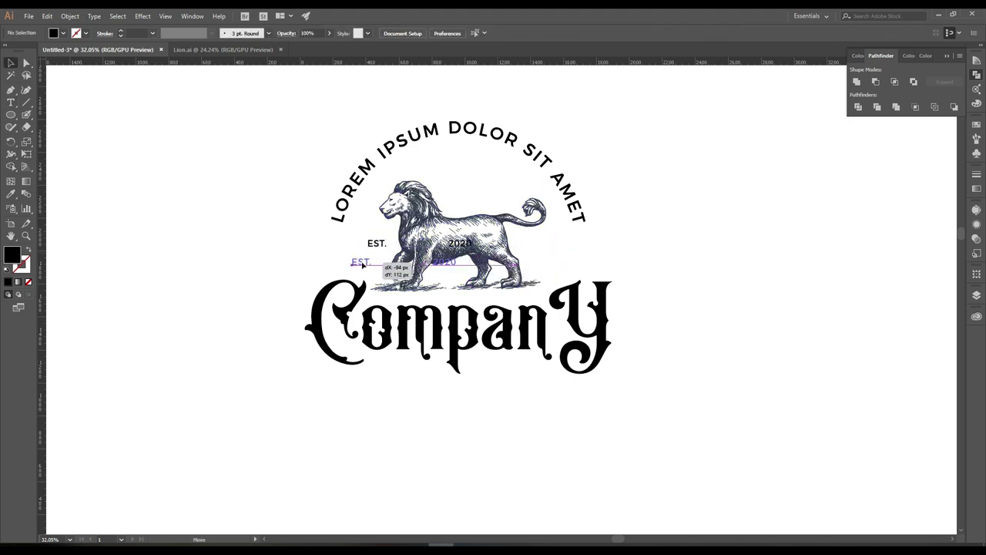
key(t)
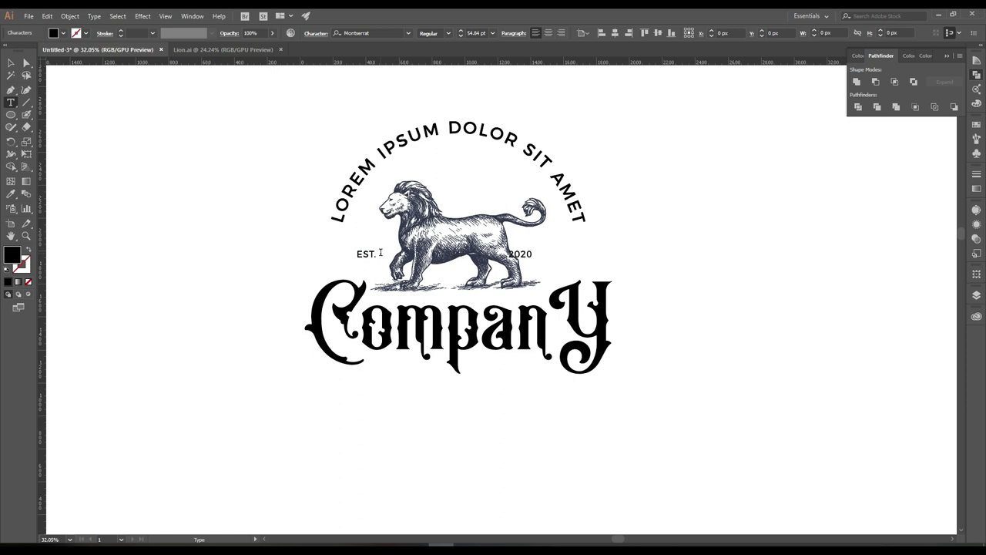
key(v)
mouse_move(627, 297)
mouse_down()
mouse_move(565, 220)
mouse_move(608, 305)
mouse_up()
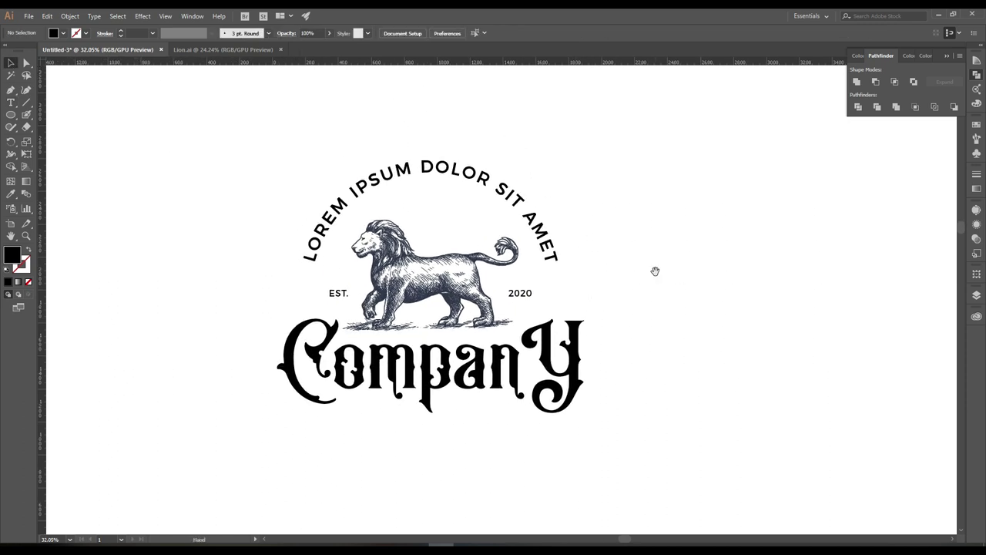
drag(655, 272, 673, 265)
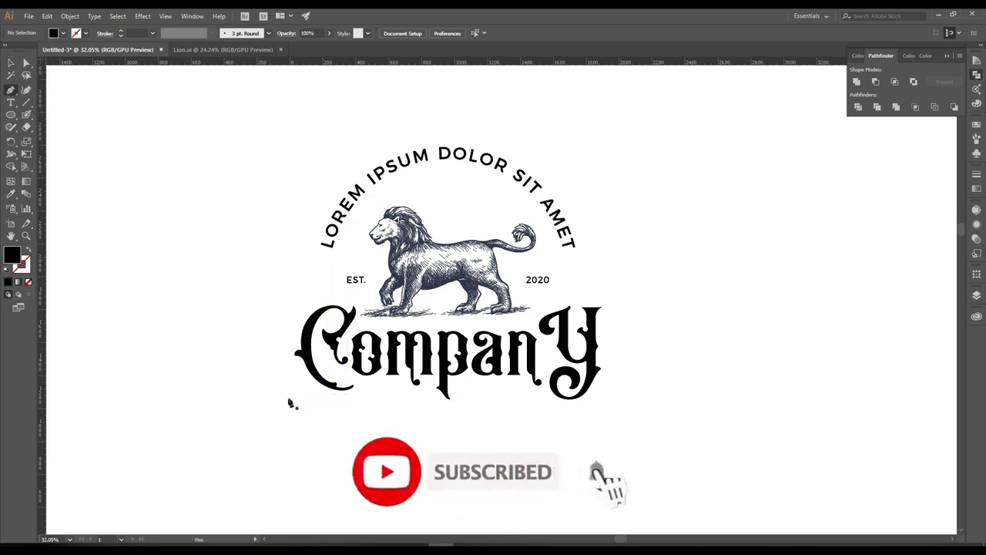
Draw a straight 6 pt horizontal rule beneath the Company wordmark with the Pen tool
click(295, 399)
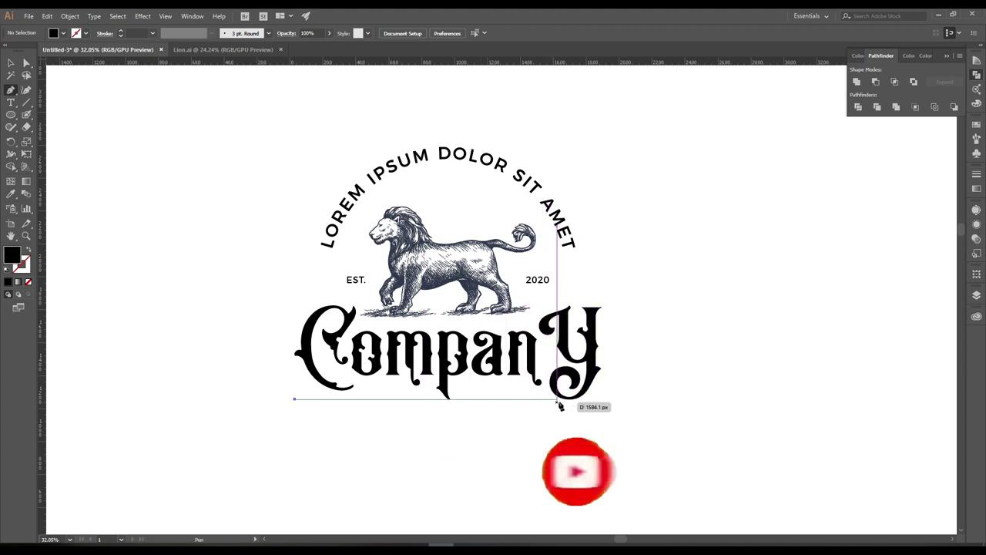
click(556, 399)
key(shift+x)
key(v)
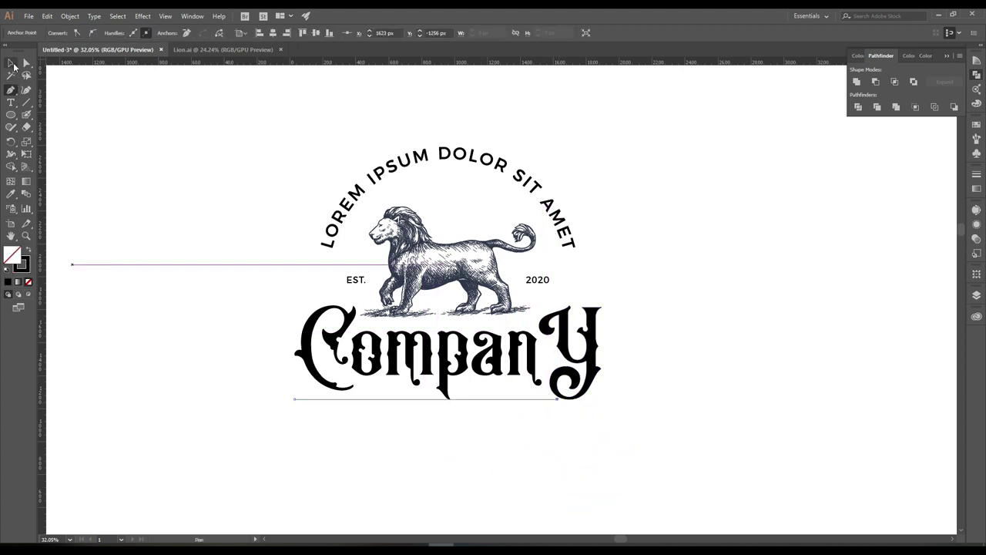
key(ctrl+shift+a)
drag(479, 397, 478, 388)
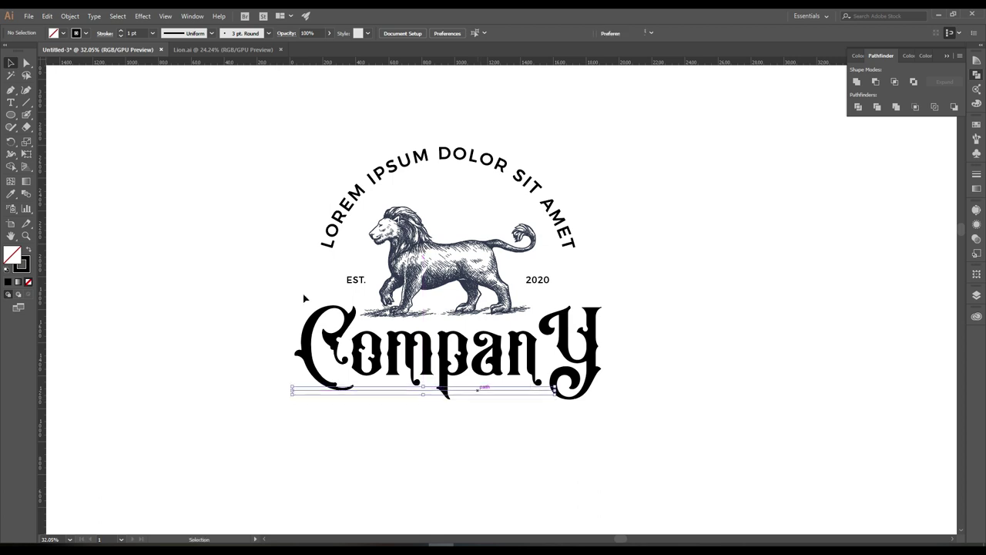
scroll(132, 32, up, 3)
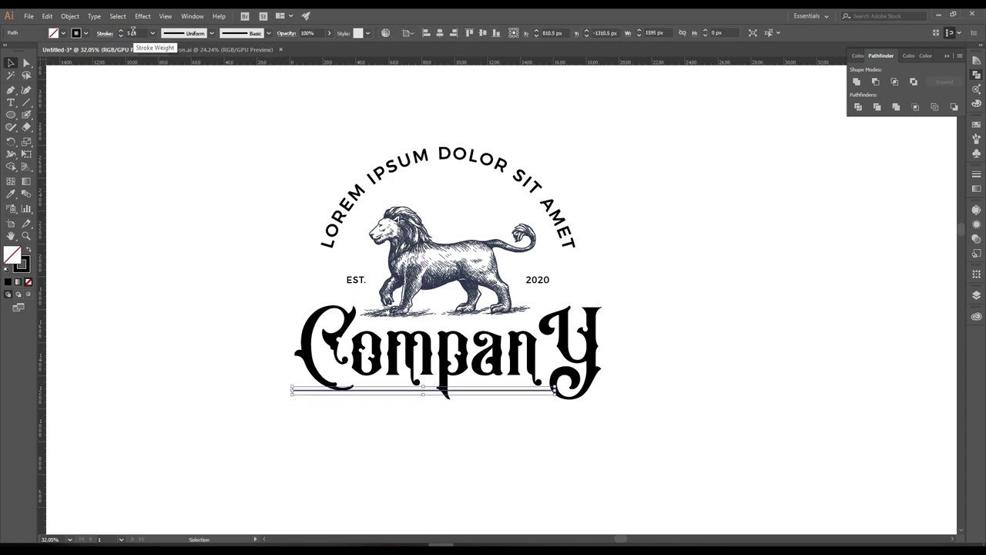
Alt-drag a copy of the rule above the Company wordmark
mouse_move(560, 399)
mouse_down()
mouse_move(628, 332)
mouse_move(491, 339)
mouse_up()
scroll(628, 332, up, 3)
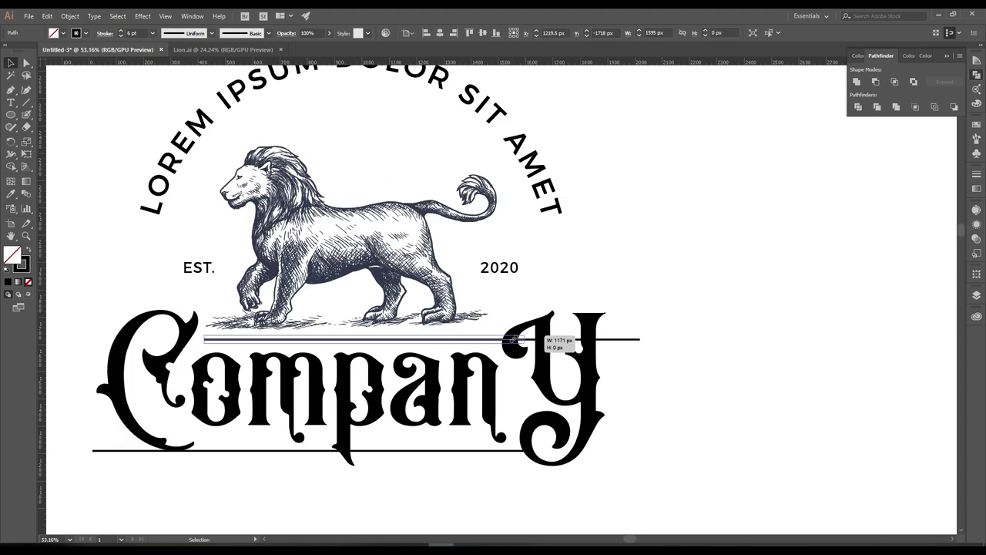
scroll(701, 335, down, 3)
Nudge the bottom rule down and shorten both ends to fit under Company
click(570, 399)
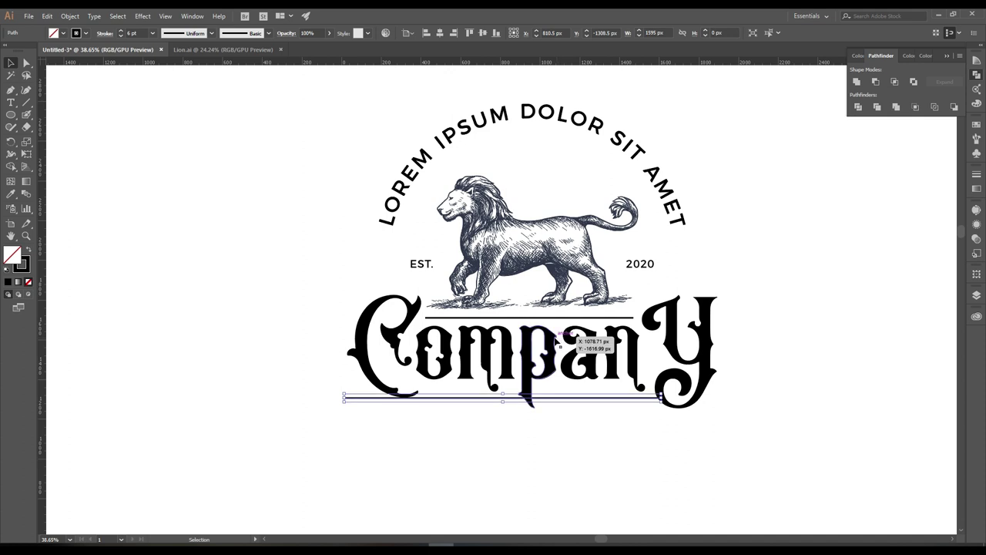
key(Down)
key(Down)
key(Down)
key(Down)
drag(662, 401, 645, 405)
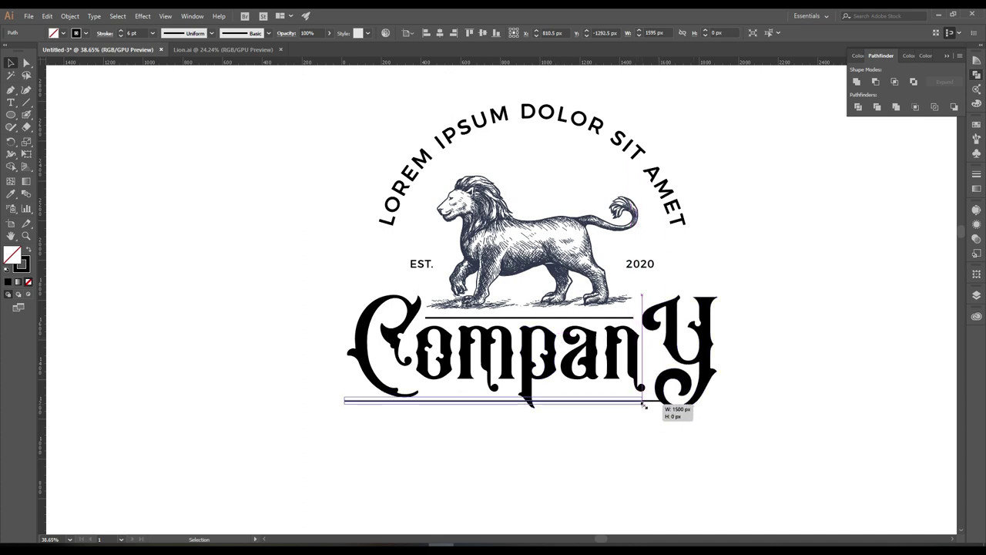
click(654, 423)
alt+scroll(512, 321, down, 3)
alt+scroll(512, 321, up, 3)
click(309, 351)
drag(305, 350, 385, 351)
drag(609, 349, 594, 350)
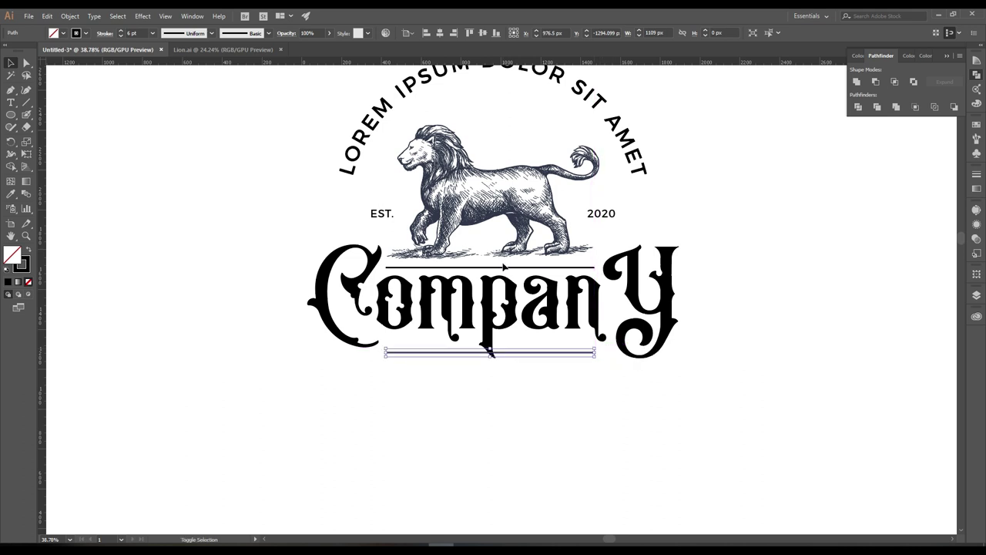
click(606, 213)
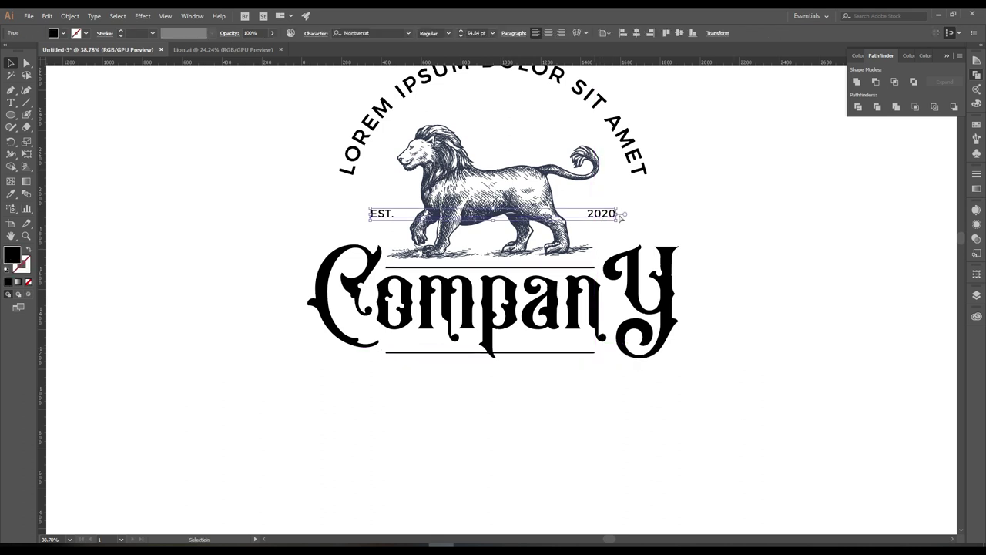
click(729, 224)
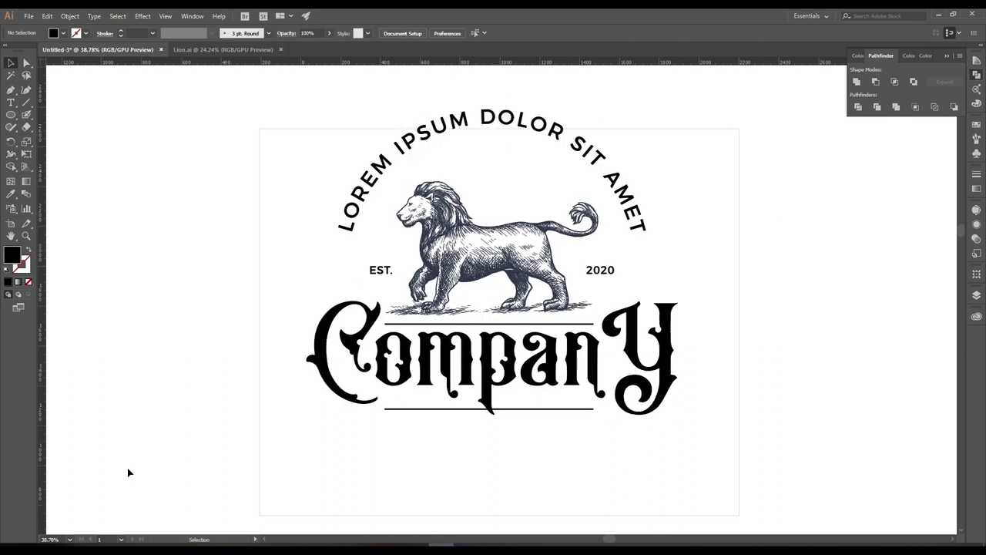
Expand both rules into shapes with Object > Expand and ungroup them
key(ctrl+a)
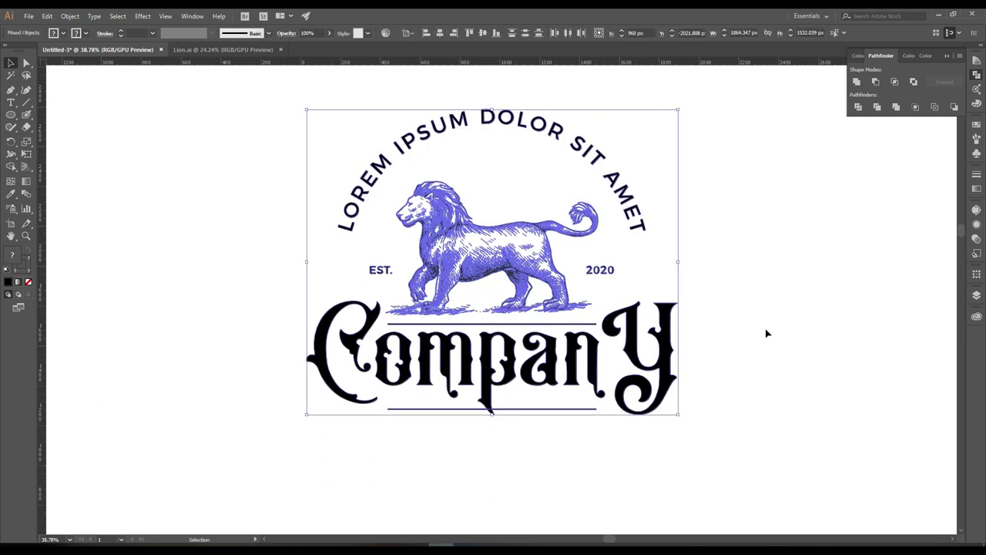
click(767, 333)
click(499, 409)
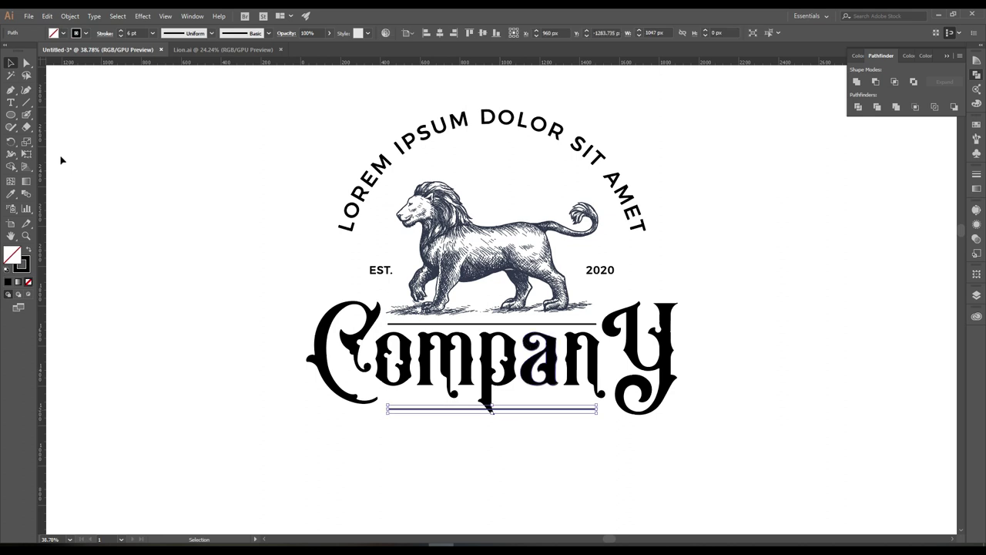
shift+click(560, 325)
click(70, 16)
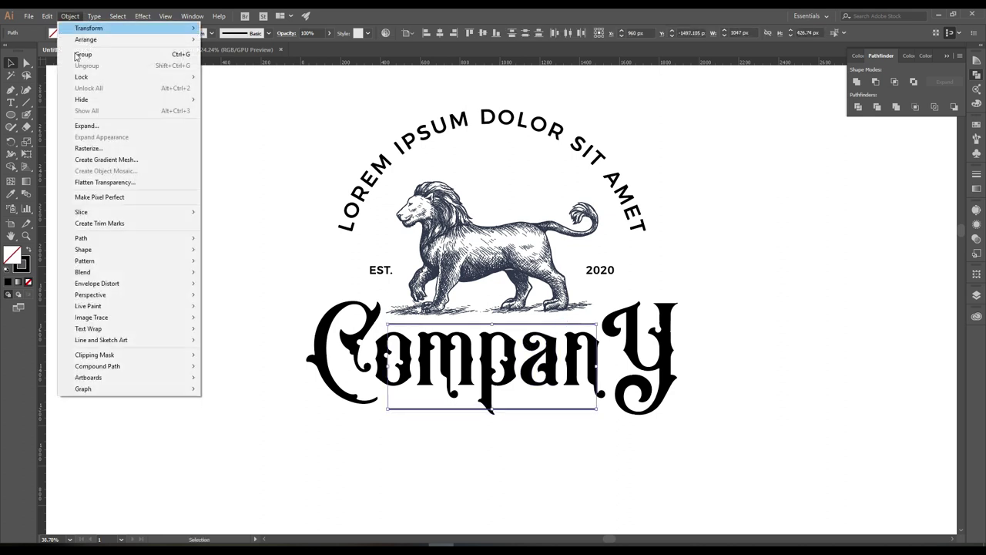
click(82, 136)
click(756, 340)
right_click(521, 362)
click(547, 437)
Erase a gap in the bottom rule around the p's descender
click(510, 409)
key(shift+e)
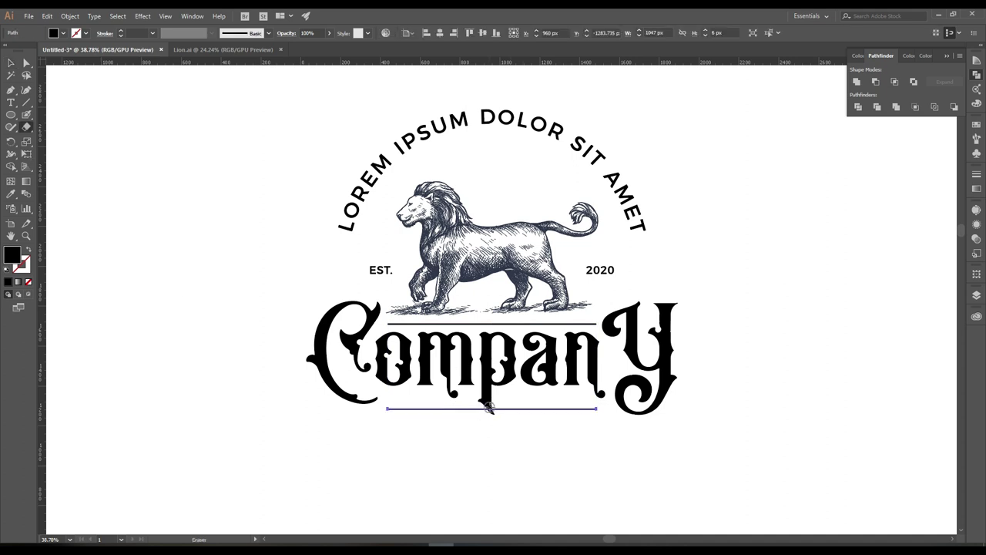
drag(489, 428, 561, 418)
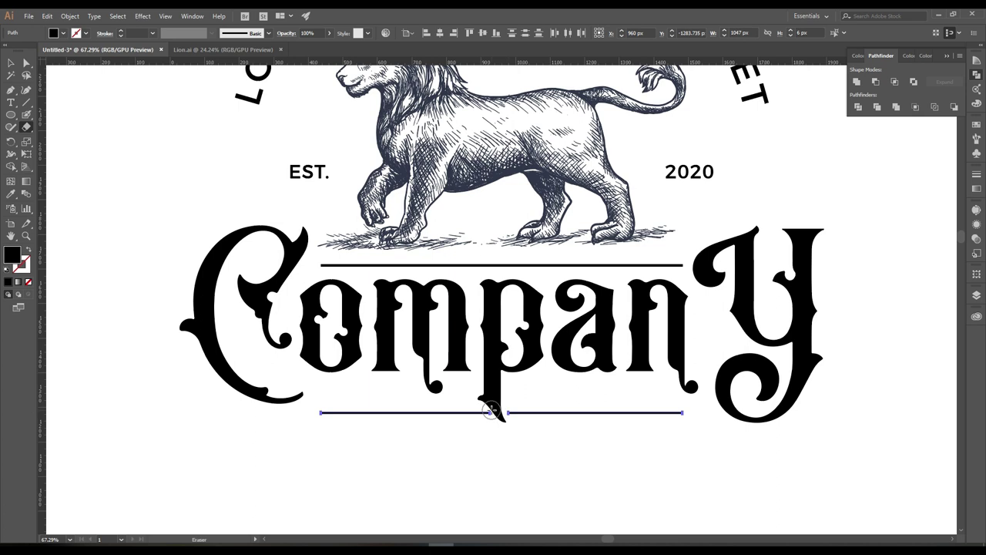
key(v)
key(ctrl+shift+a)
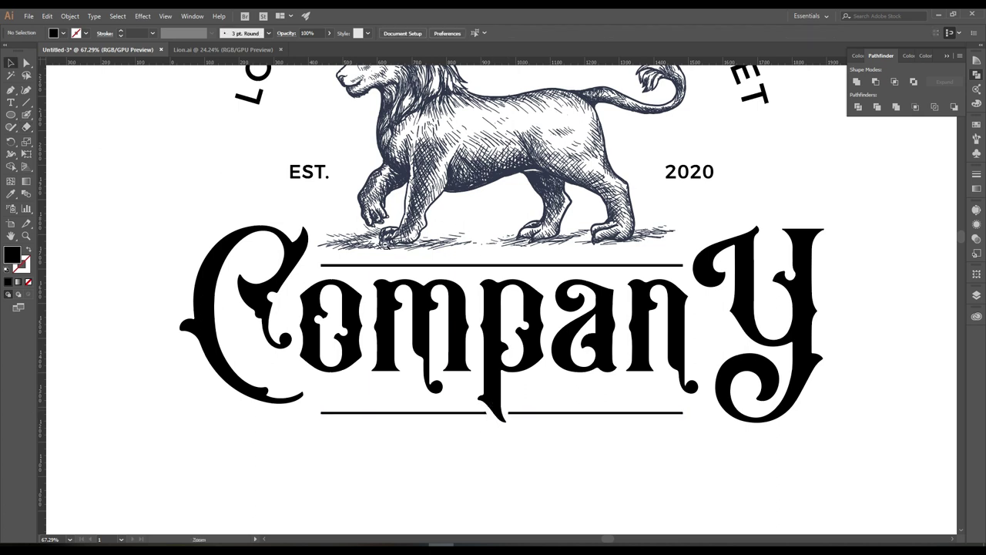
alt+scroll(493, 308, down, 2)
alt+scroll(555, 462, down, 1)
Eyedropper the lion's navy onto EST. 2020 and both rules
click(374, 314)
shift+click(539, 471)
shift+click(463, 472)
shift+click(436, 376)
key(i)
click(443, 356)
key(v)
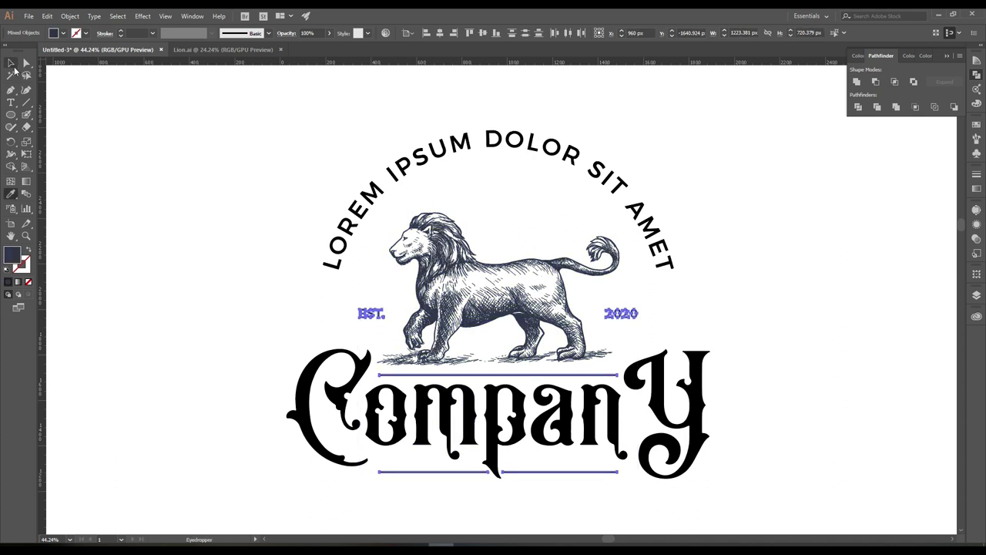
key(ctrl+shift+a)
drag(585, 346, 509, 340)
alt+scroll(586, 332, down, 2)
drag(608, 329, 621, 362)
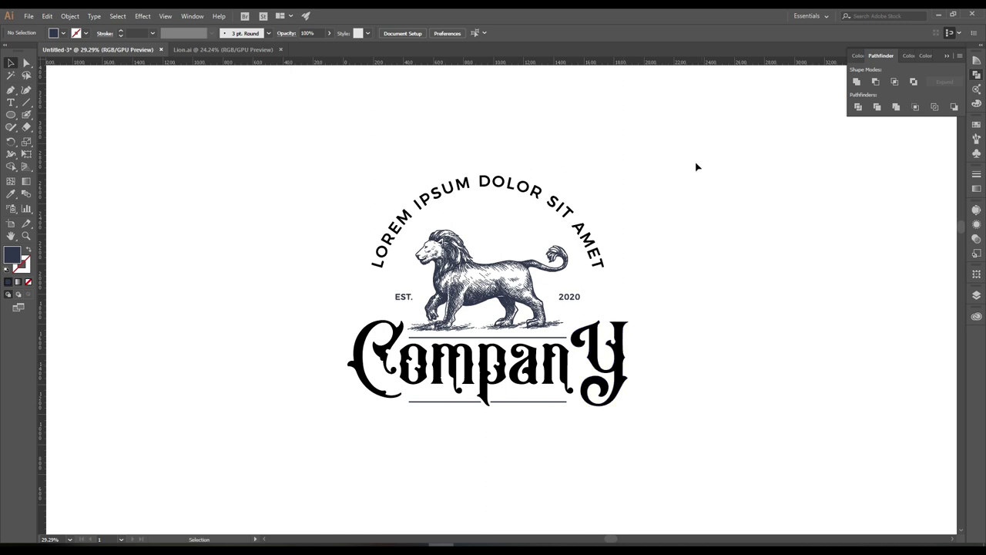
Create a default spiral and move it below the left side of Company
drag(698, 160, 307, 413)
click(733, 348)
click(13, 117)
click(27, 102)
click(290, 382)
click(693, 369)
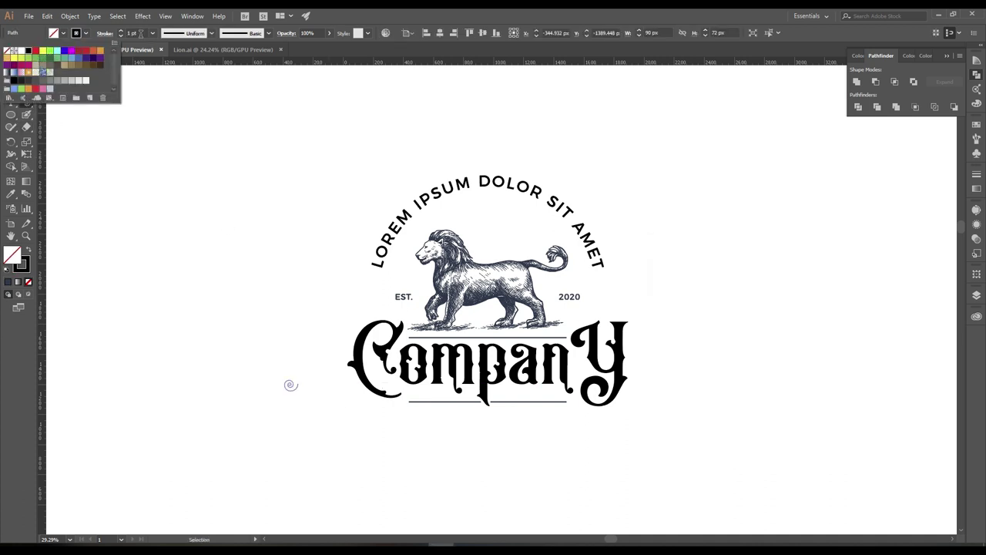
scroll(140, 34, up, 5)
drag(289, 388, 420, 420)
Cut the spiral's trailing tail with Scissors and delete it
scroll(452, 436, up, 3)
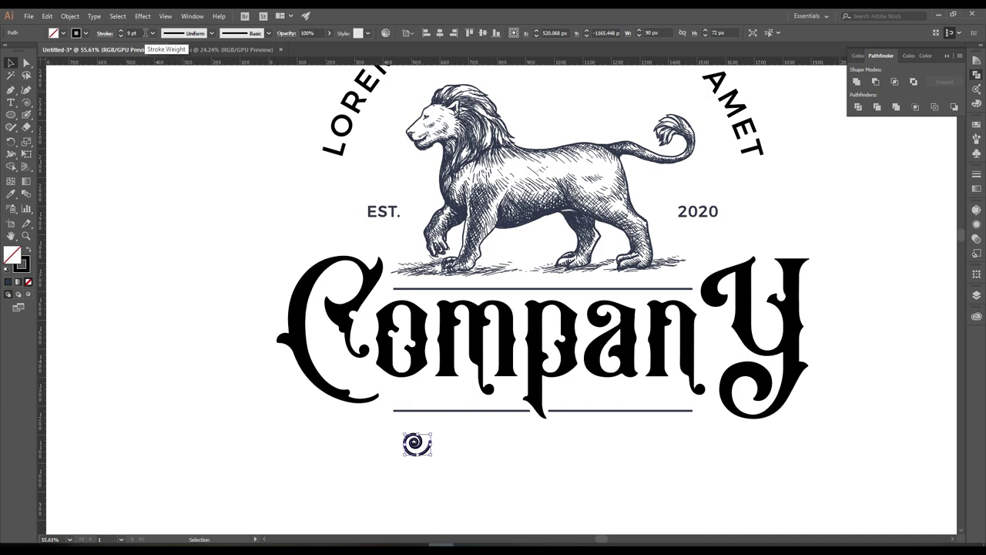
click(28, 133)
scroll(460, 456, up, 2)
key(a)
click(432, 447)
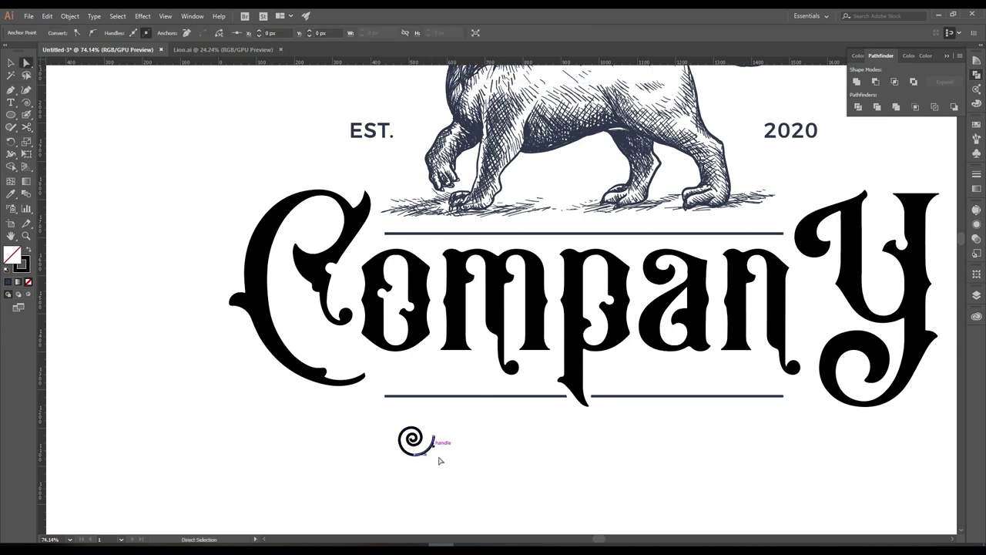
key(Delete)
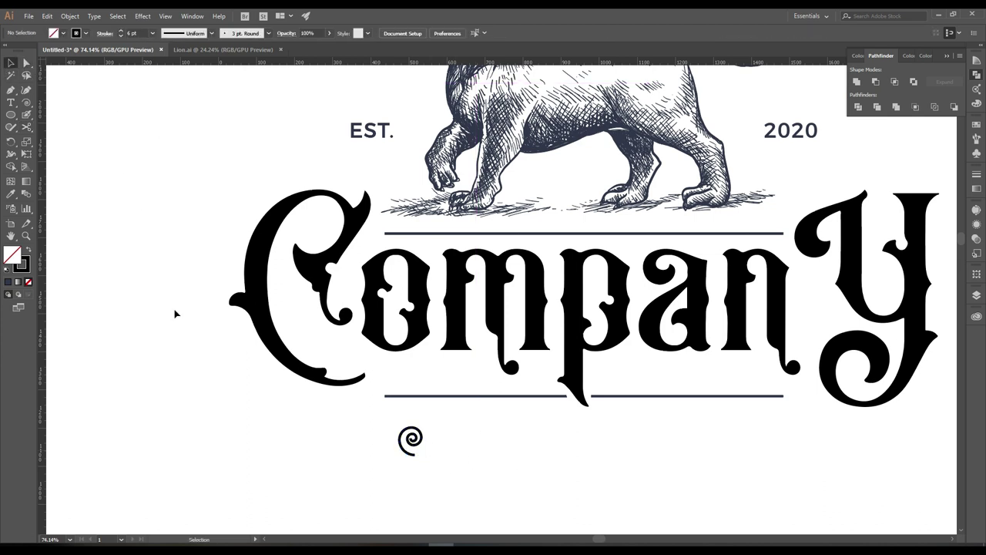
Expand the spiral, place it at the rule's right end and align it there
click(421, 432)
click(69, 16)
click(77, 126)
click(759, 339)
click(502, 432)
mouse_move(417, 444)
mouse_down()
mouse_move(388, 222)
mouse_move(403, 436)
mouse_move(787, 408)
mouse_move(608, 392)
mouse_up()
click(832, 415)
shift+click(529, 395)
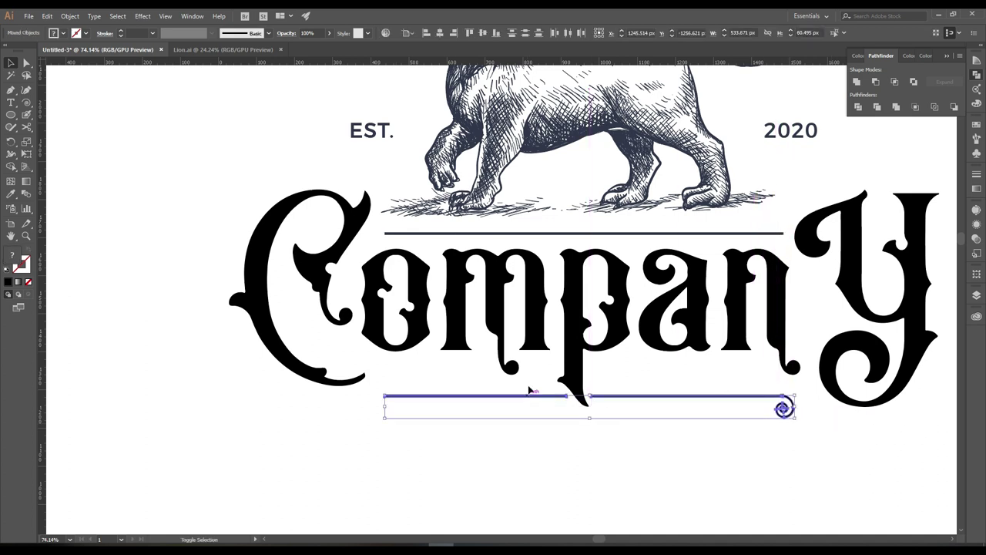
click(406, 32)
click(435, 44)
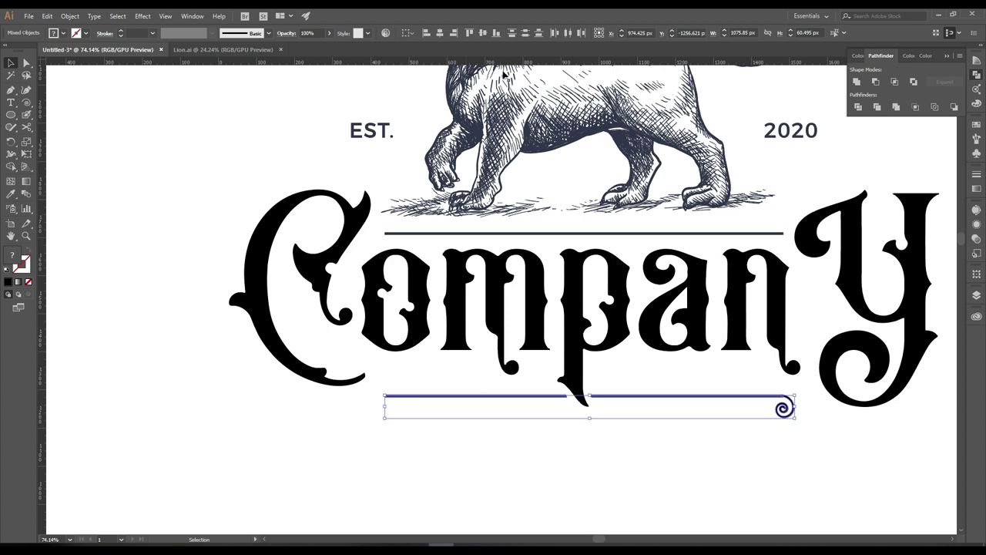
Copy the spiral to the rule's left end and reflect it as a mirrored curl
click(805, 420)
drag(784, 408, 763, 409)
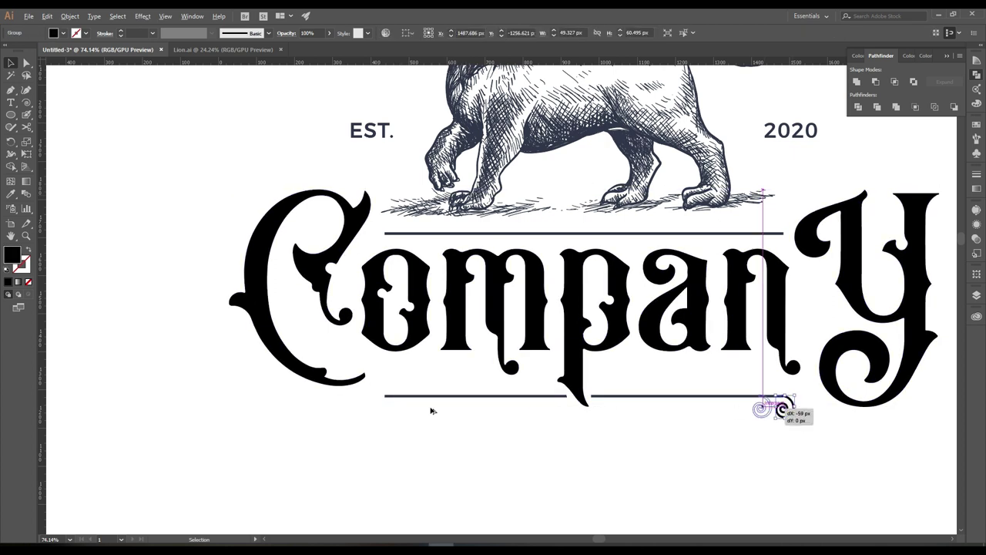
drag(433, 411, 399, 408)
right_click(400, 408)
click(580, 373)
click(715, 393)
drag(401, 409, 384, 409)
shift+click(493, 397)
shift+click(682, 396)
shift+click(778, 409)
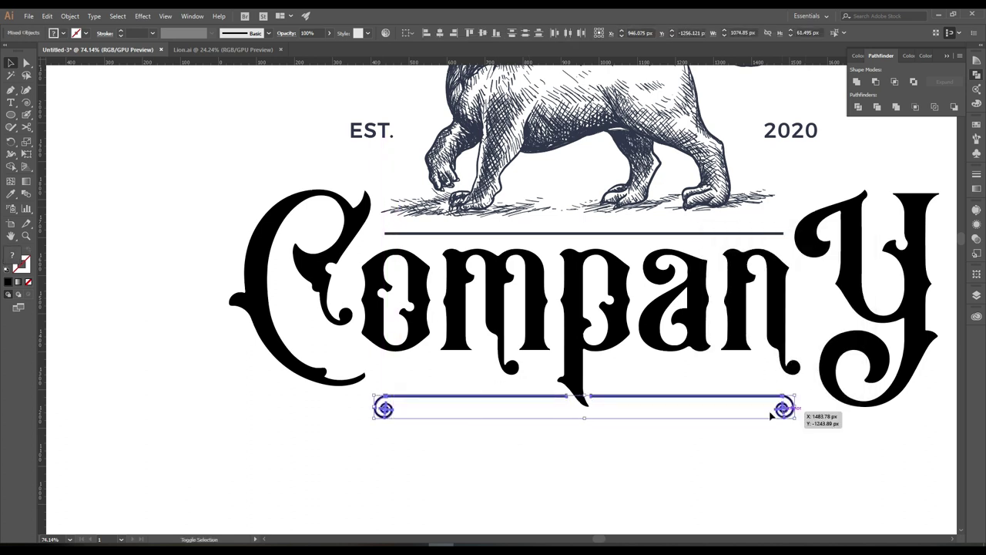
click(474, 388)
Draw a small black square and squash it into a flat diamond at the rule's end
drag(11, 114, 62, 114)
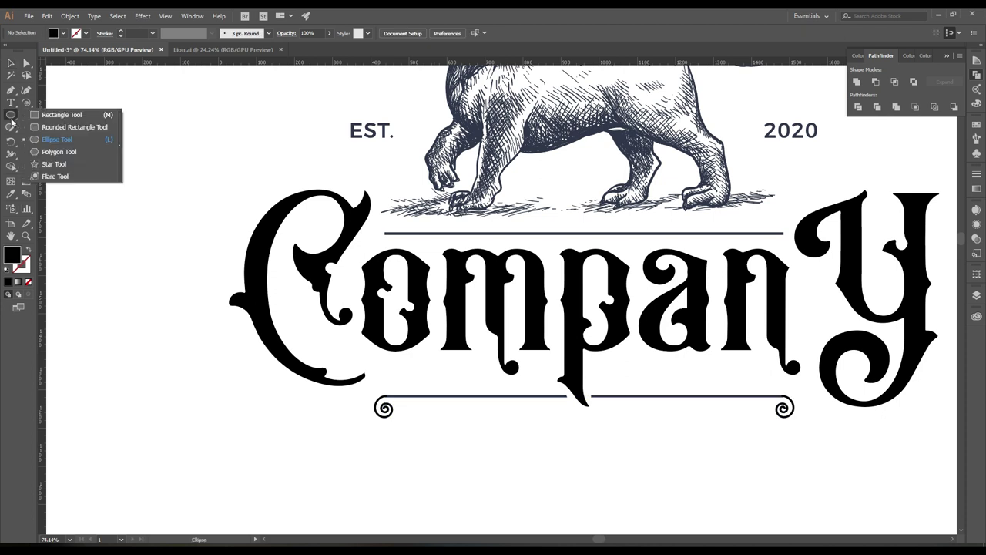
drag(520, 450, 535, 464)
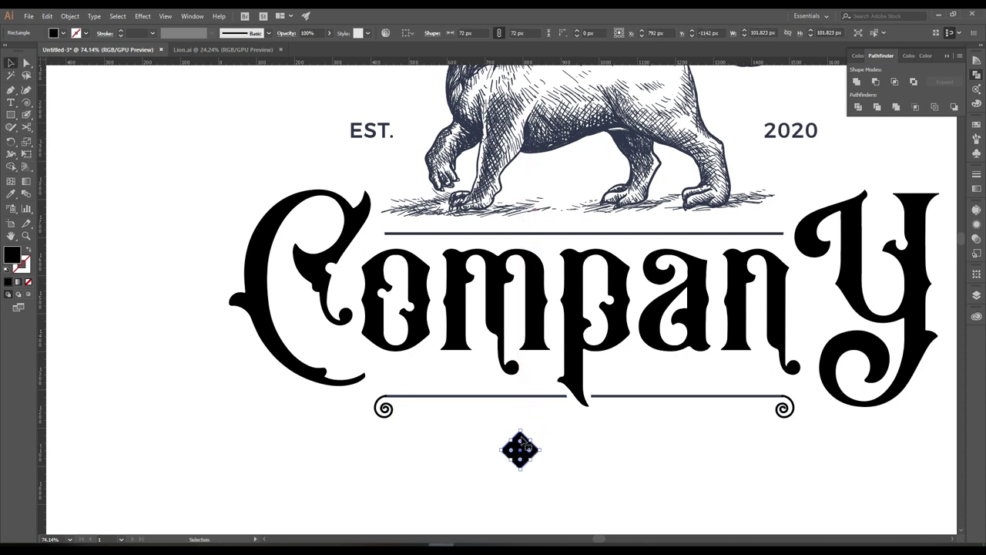
click(857, 82)
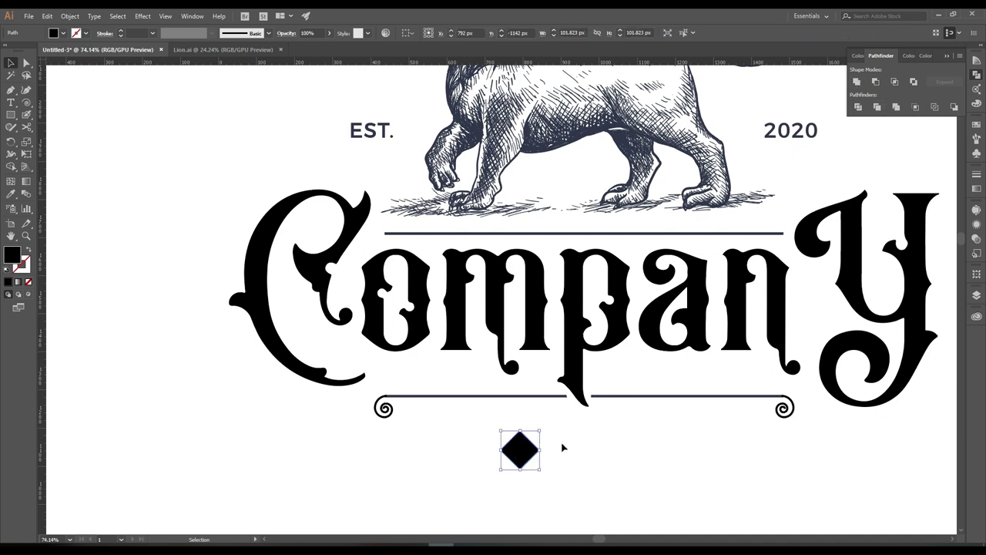
mouse_move(542, 436)
mouse_down()
mouse_move(508, 461)
mouse_move(396, 398)
mouse_up()
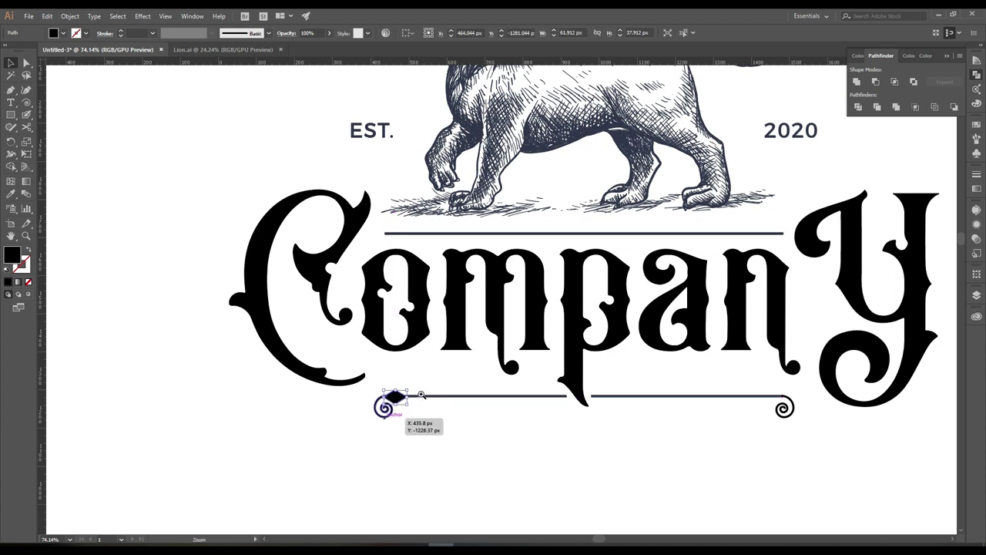
scroll(377, 392, up, 2)
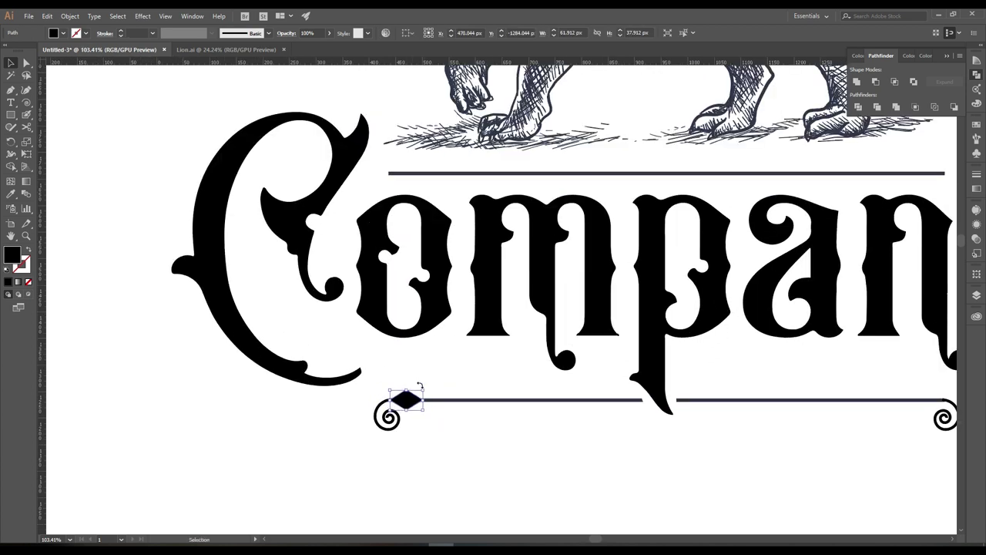
drag(407, 398, 814, 399)
click(430, 440)
scroll(419, 400, down, 2)
Align the diamonds with the rule and group them with the spirals and rule
shift+click(381, 397)
click(484, 33)
right_click(815, 199)
click(854, 272)
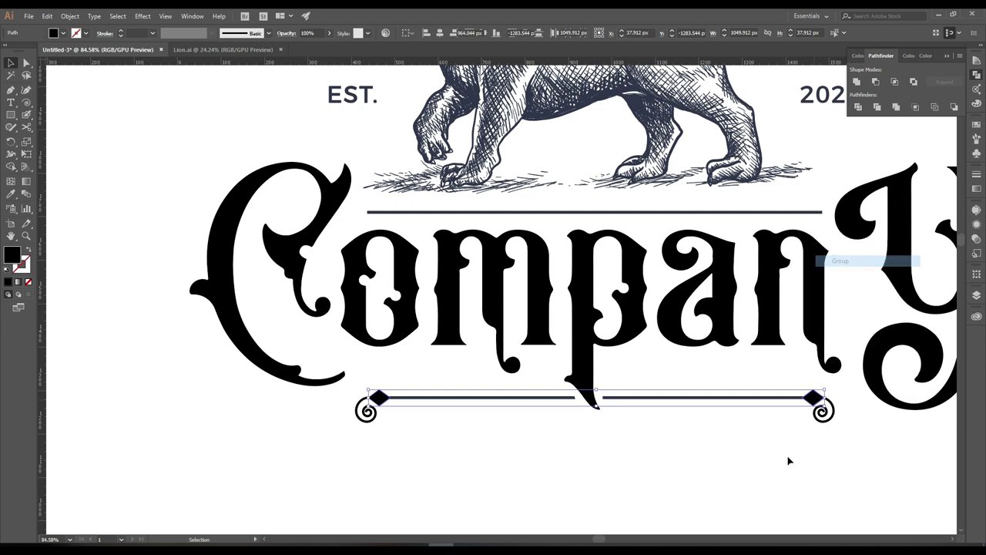
click(821, 420)
shift+click(367, 416)
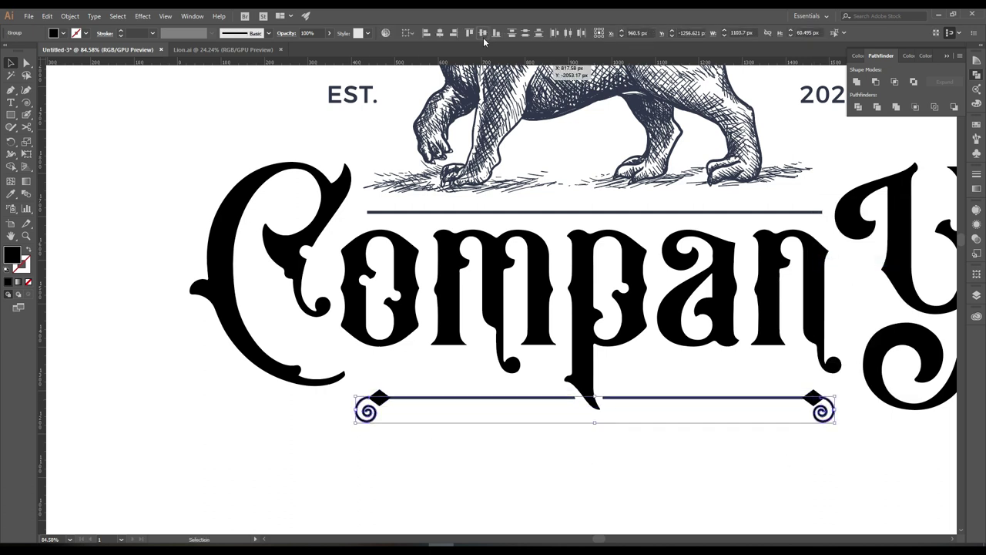
right_click(830, 420)
click(855, 331)
click(771, 439)
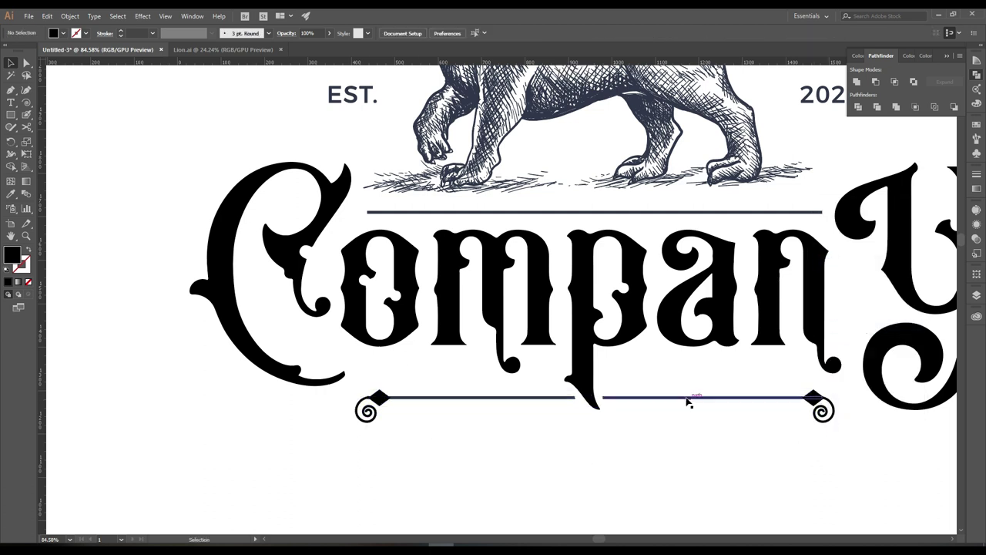
Reselect the two rule halves, then fit the whole artboard in view
click(617, 399)
shift+click(506, 399)
right_click(652, 407)
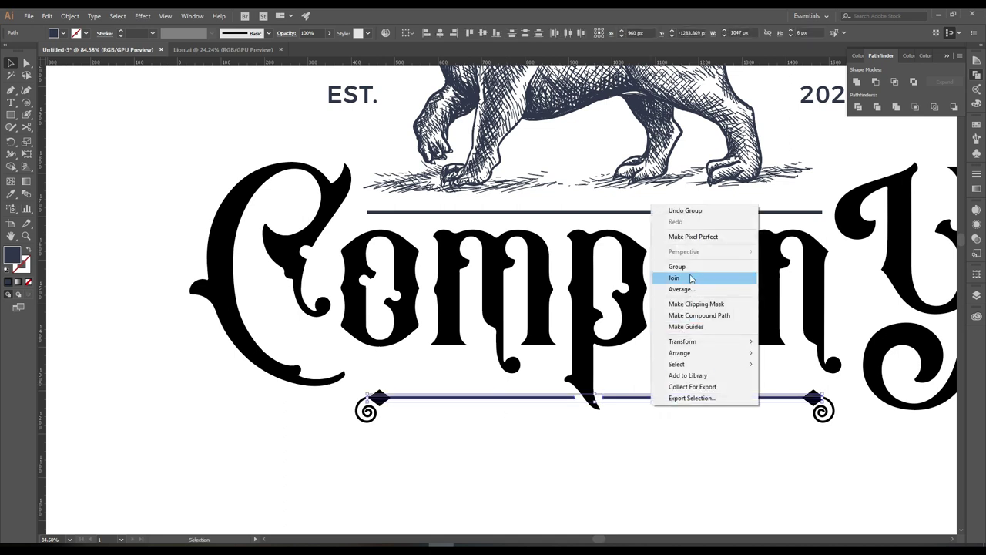
click(678, 278)
key(ctrl+0)
click(336, 453)
key(ctrl+a)
Duplicate the lower ornament, reflect it upside down, and move it under the lion
click(784, 388)
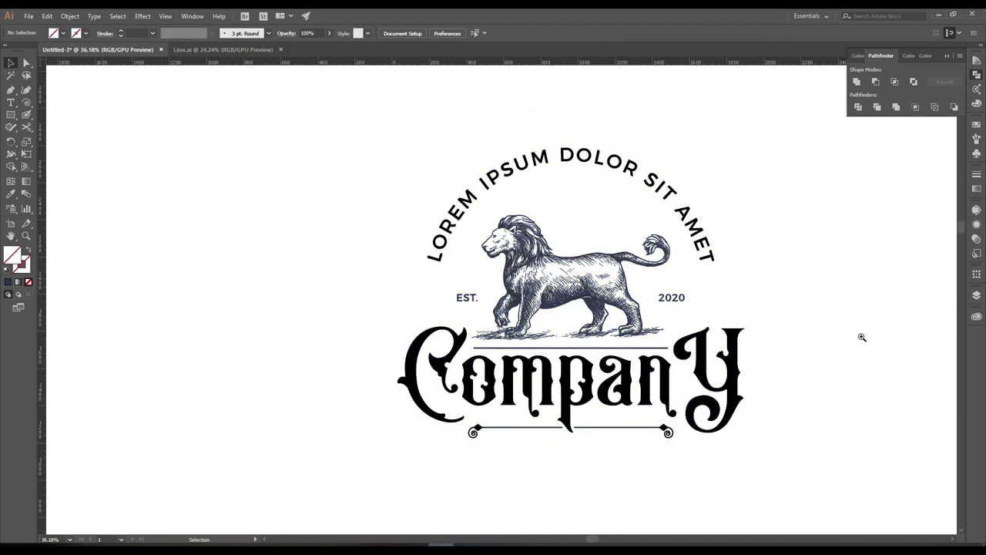
scroll(744, 376, up, 2)
mouse_move(651, 445)
mouse_down()
mouse_move(765, 329)
mouse_move(894, 261)
mouse_up()
right_click(888, 258)
key(Escape)
right_click(873, 240)
mouse_move(904, 328)
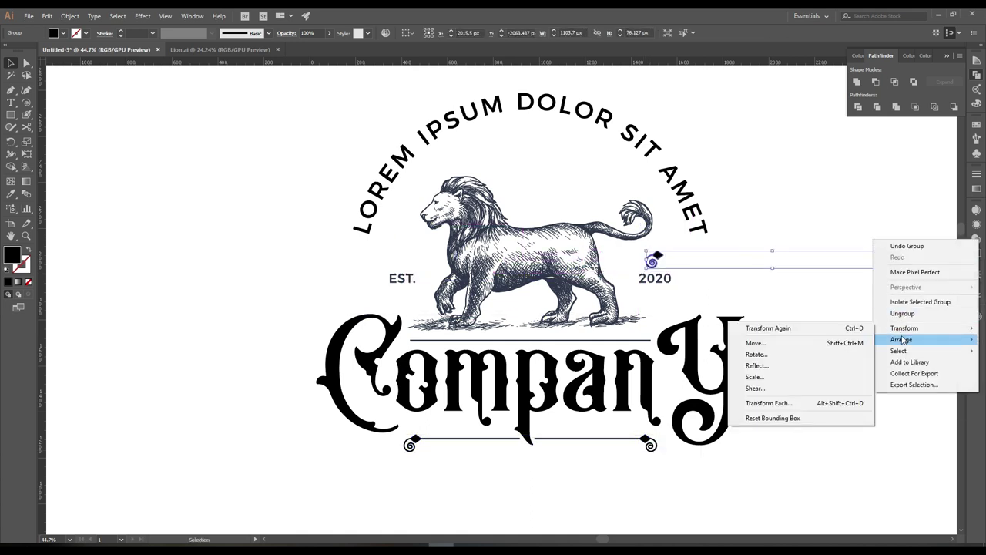
click(792, 366)
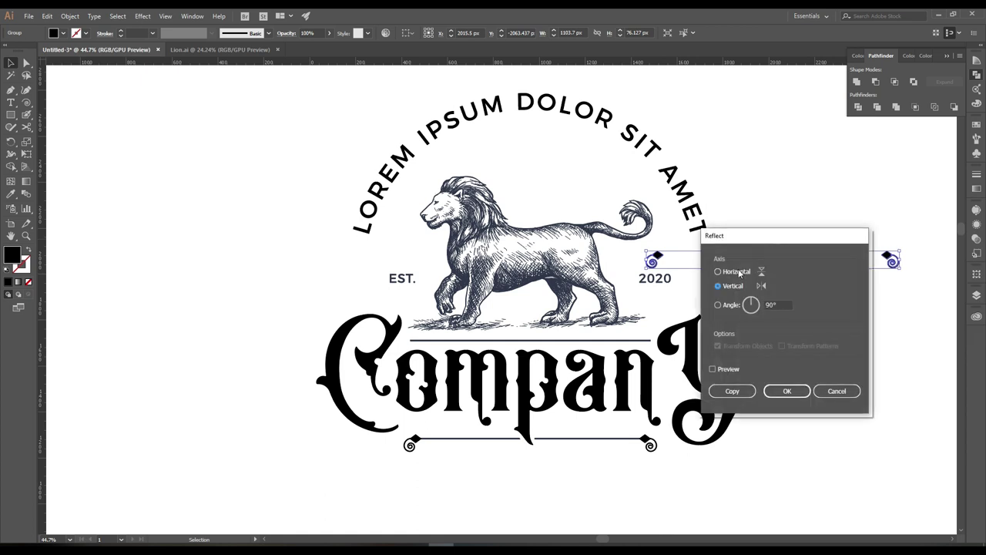
click(784, 391)
mouse_move(892, 266)
mouse_down()
mouse_move(643, 344)
mouse_move(668, 366)
mouse_move(657, 363)
mouse_up()
Widen the upper ornament rule beneath the lion
scroll(590, 312, up, 3)
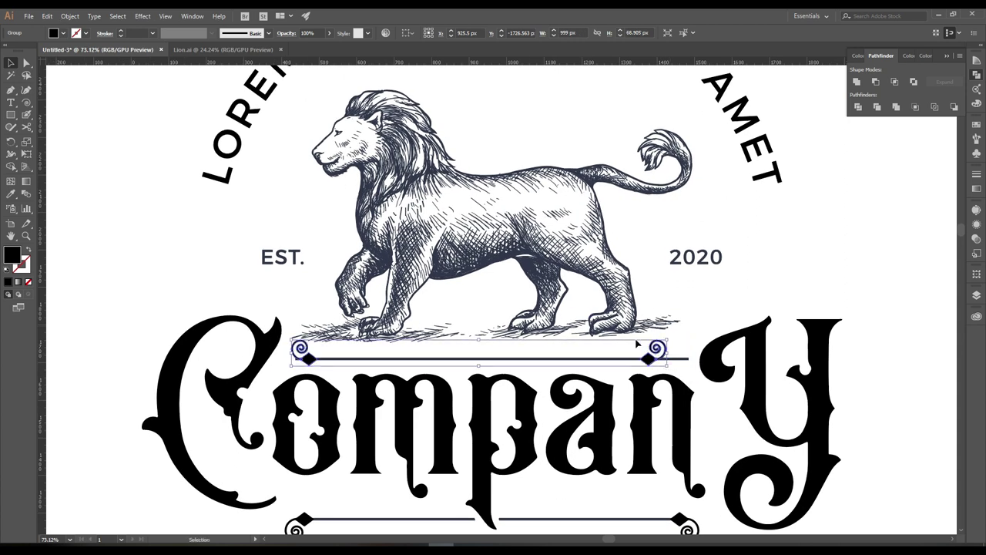
click(632, 324)
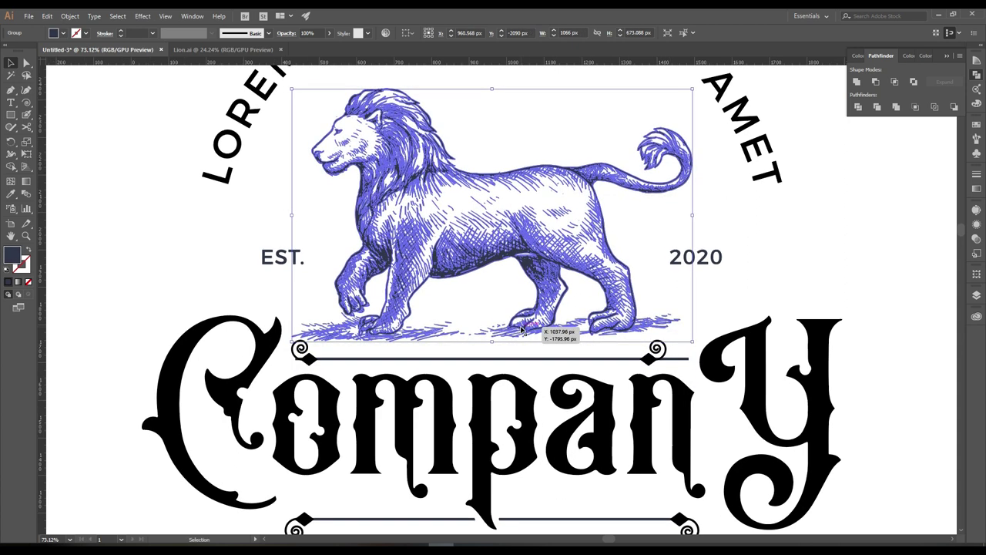
click(663, 355)
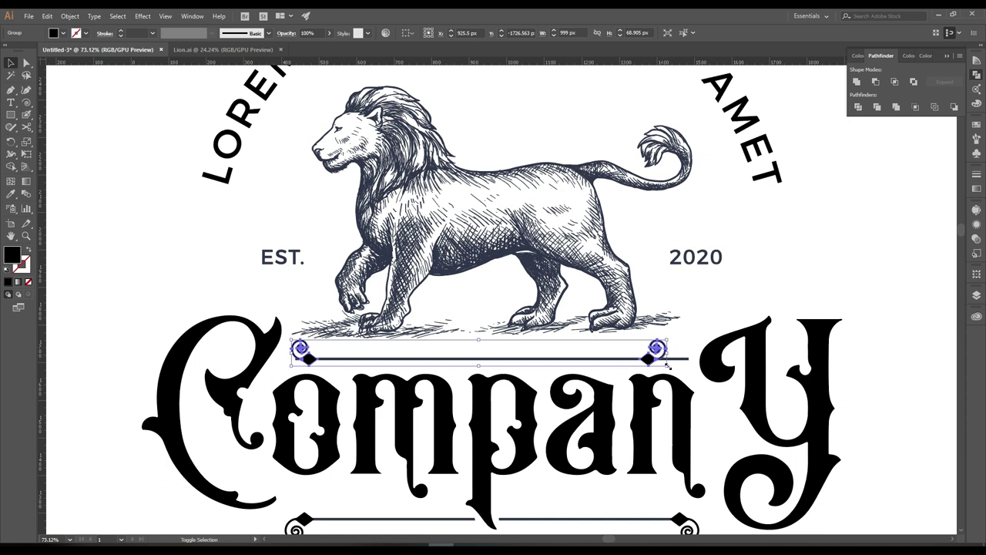
drag(667, 366, 683, 357)
click(863, 391)
scroll(815, 306, down, 2)
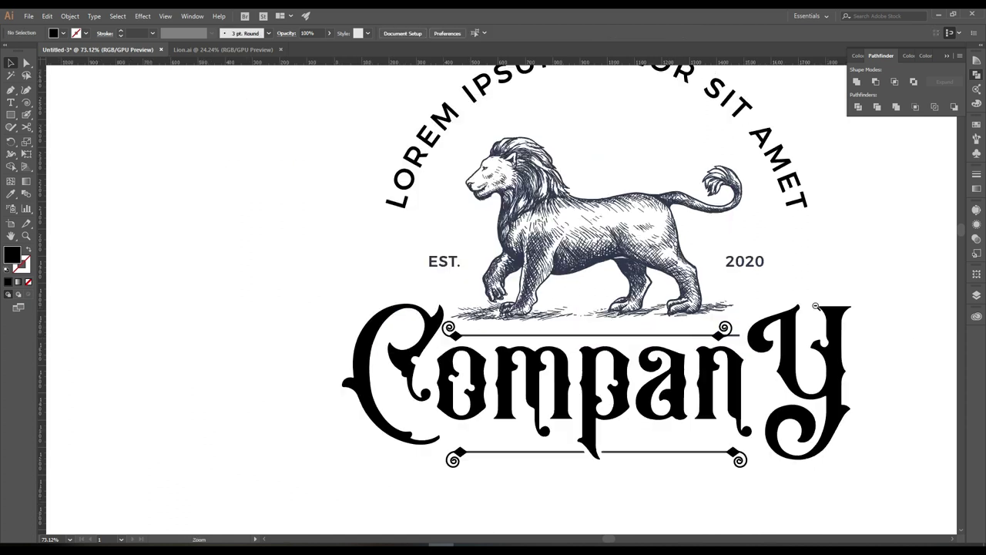
scroll(815, 306, down, 2)
Adjust the upper rule's right end and resize the whole upper ornament to fit
key(ctrl+a)
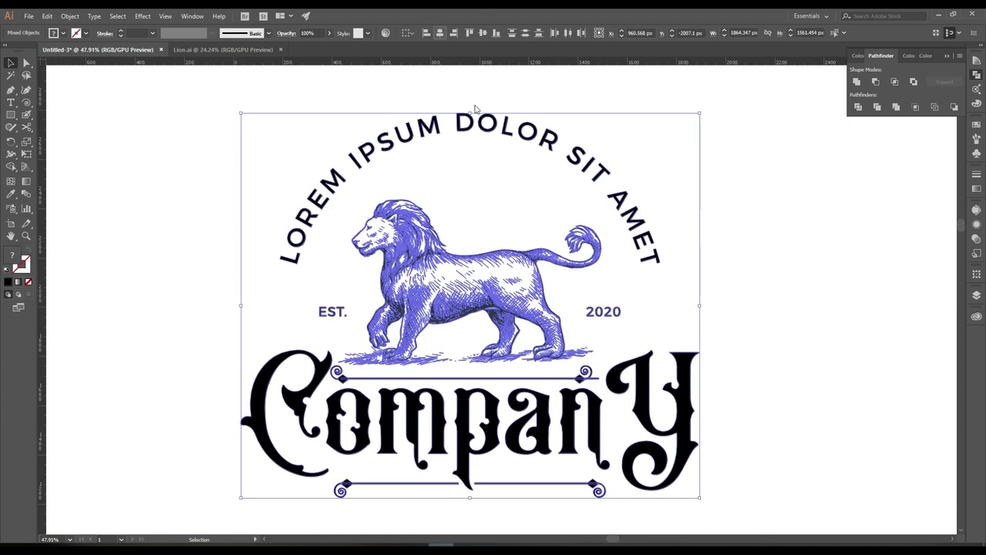
click(736, 337)
click(462, 378)
scroll(484, 384, up, 2)
drag(662, 375, 682, 385)
click(664, 363)
click(720, 298)
scroll(720, 297, down, 3)
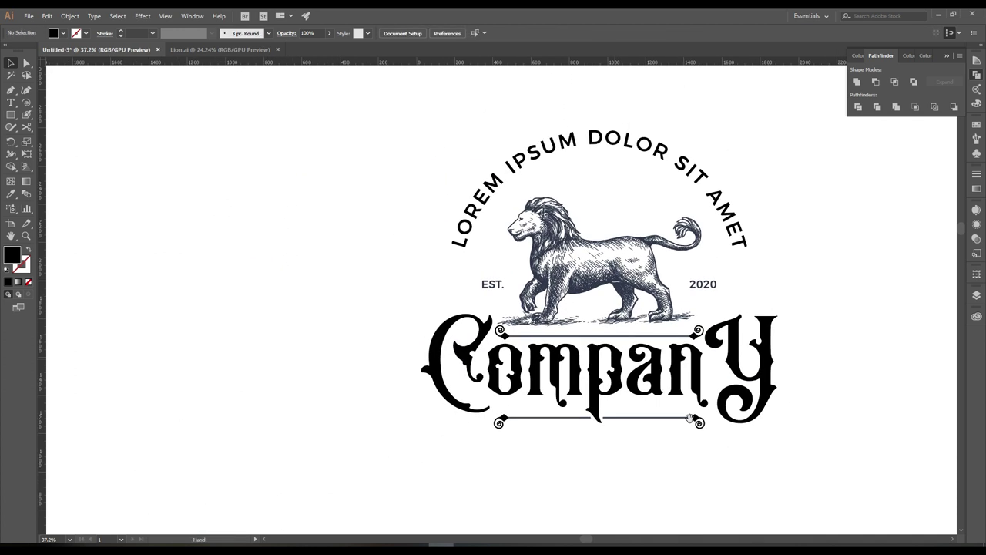
drag(691, 419, 680, 451)
Colour both ornaments with the lion's dark ink using the Eyedropper
drag(498, 451, 496, 449)
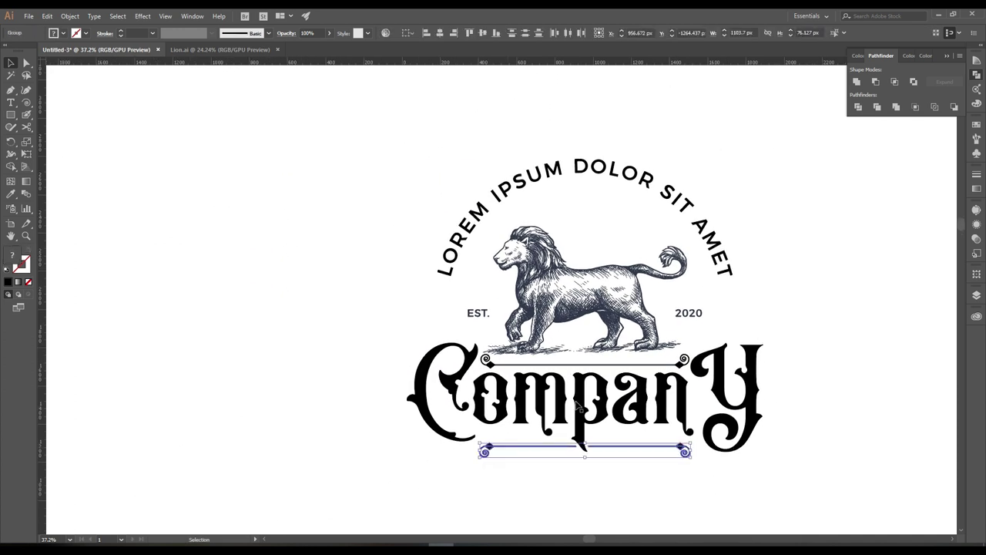
shift+click(486, 362)
key(i)
shift+click(549, 311)
key(v)
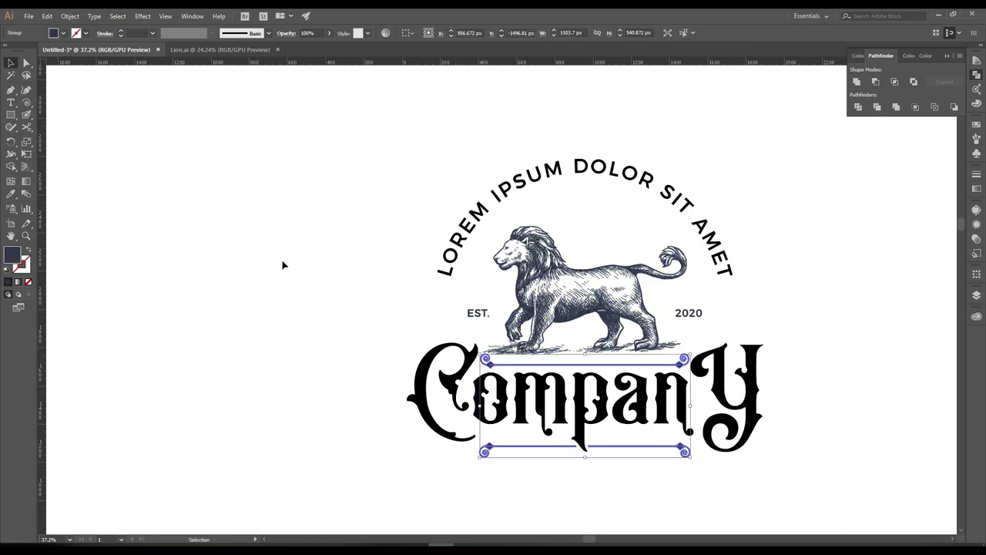
click(282, 262)
scroll(645, 462, down, 2)
mouse_move(768, 452)
mouse_down()
mouse_move(671, 437)
mouse_move(664, 427)
mouse_up()
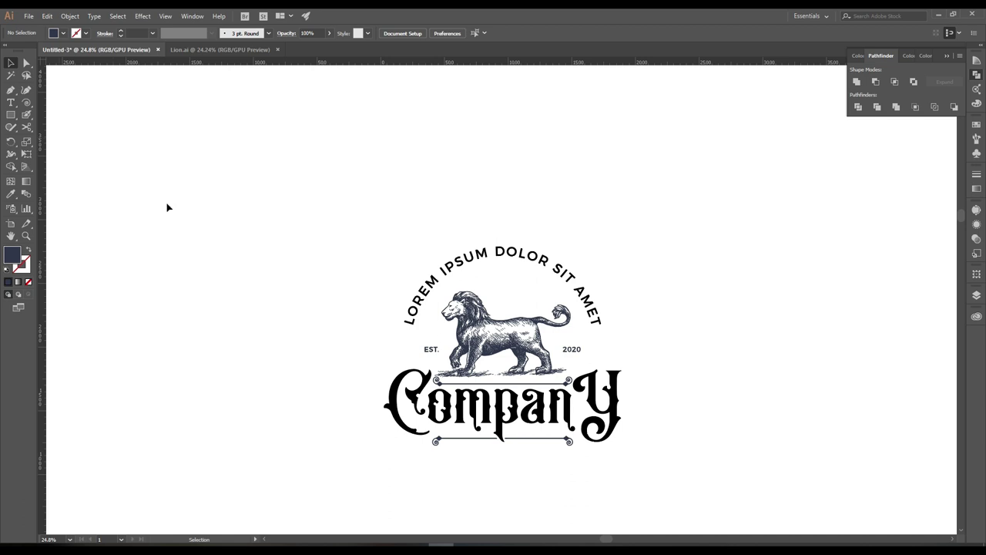
Draw a small square, rotate it into a diamond, and place it below the arched text's start
click(10, 114)
scroll(386, 312, up, 4)
drag(443, 352, 454, 363)
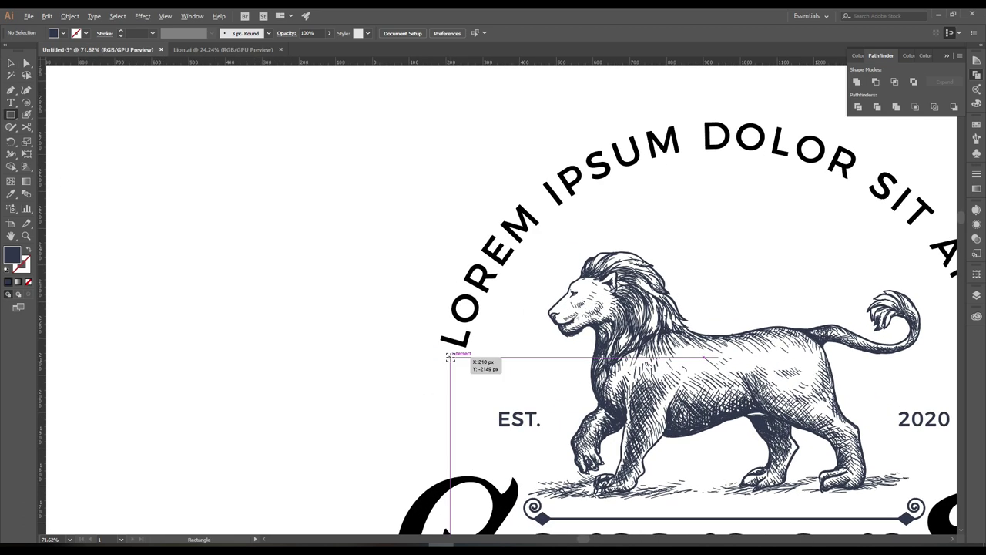
key(v)
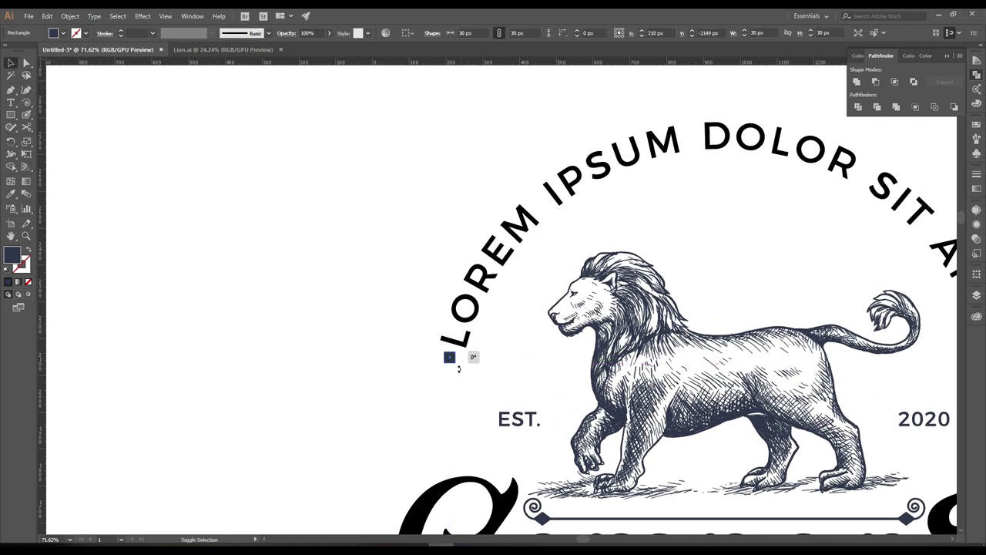
drag(467, 361, 452, 358)
key(ctrl+shift+a)
drag(453, 372, 450, 377)
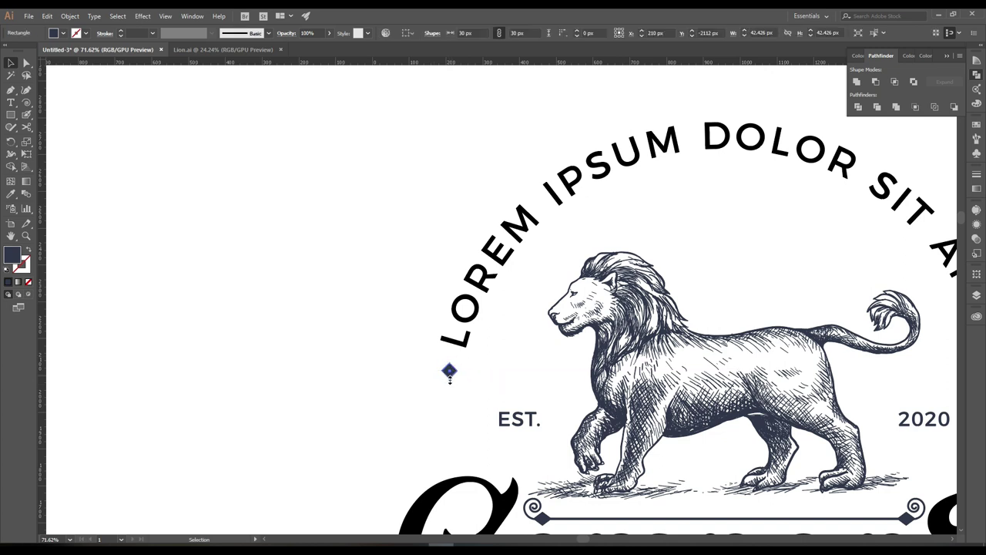
Unite the diamond into one path and squash it vertically into a flatter shape
click(856, 81)
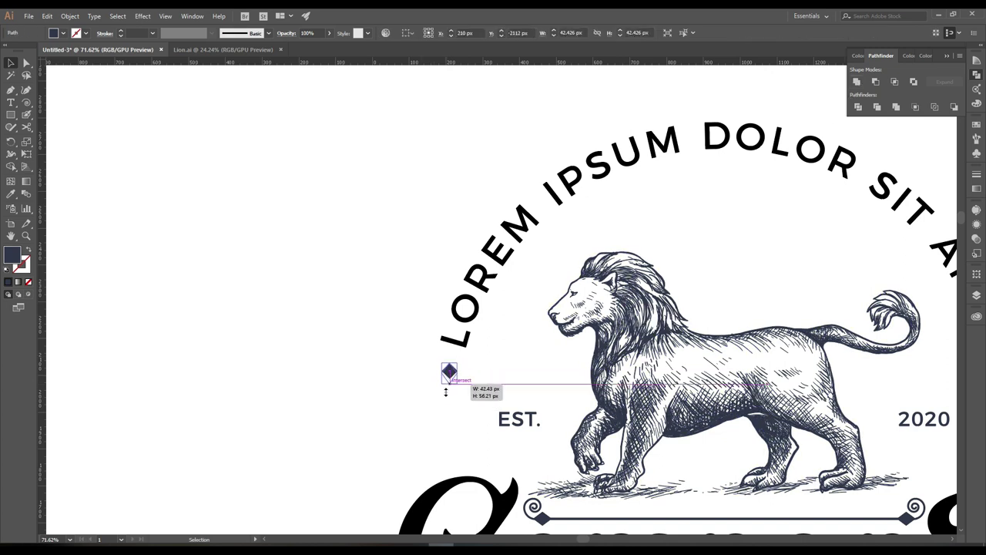
drag(445, 393, 447, 375)
click(435, 400)
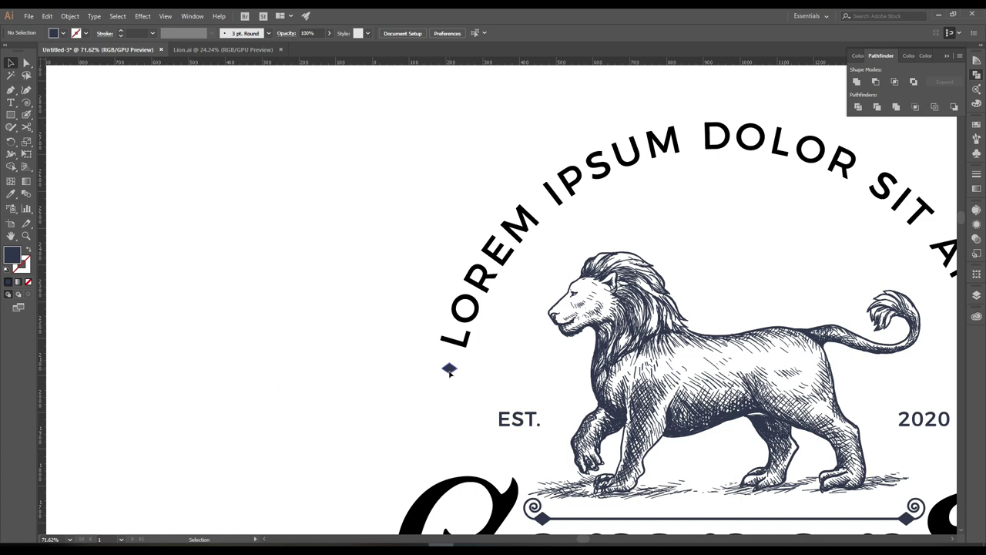
Copy the diamond to the arc's right end and group both diamonds together
scroll(431, 354, down, 3)
drag(414, 333, 730, 336)
shift+click(413, 333)
right_click(683, 282)
click(724, 341)
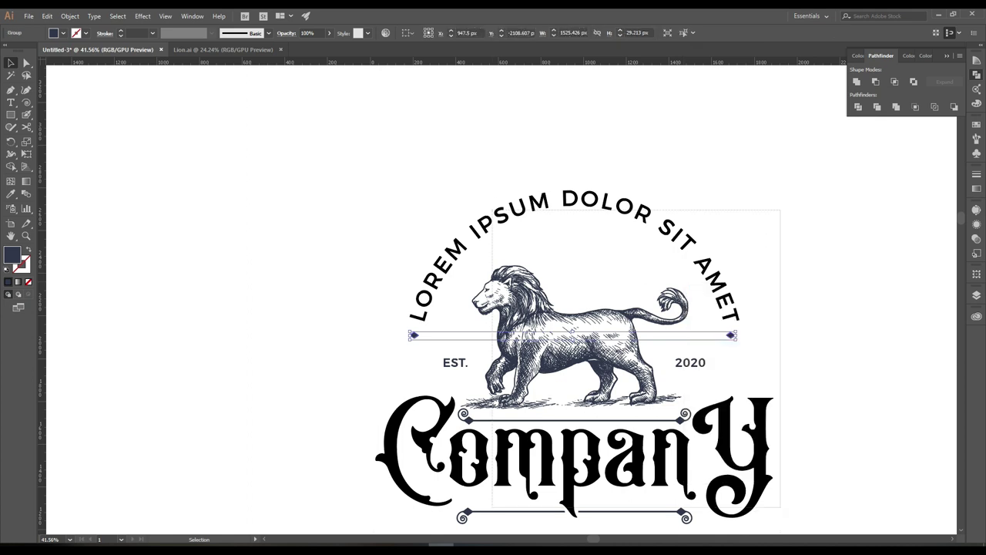
scroll(463, 150, down, 1)
key(ctrl+a)
Draw a short horizontal line with the Pen tool to the right of 2020
click(827, 373)
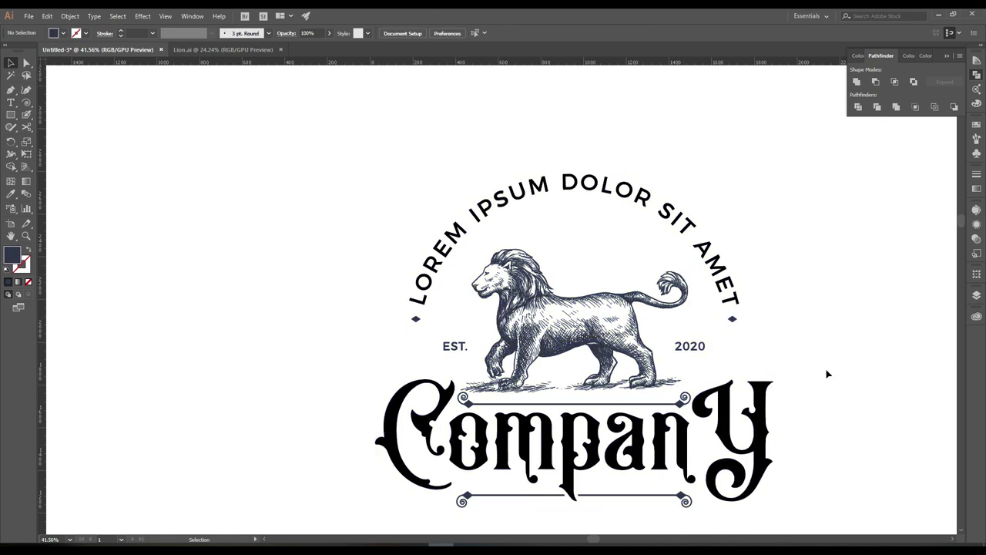
click(712, 346)
click(725, 346)
click(28, 250)
click(12, 61)
click(800, 375)
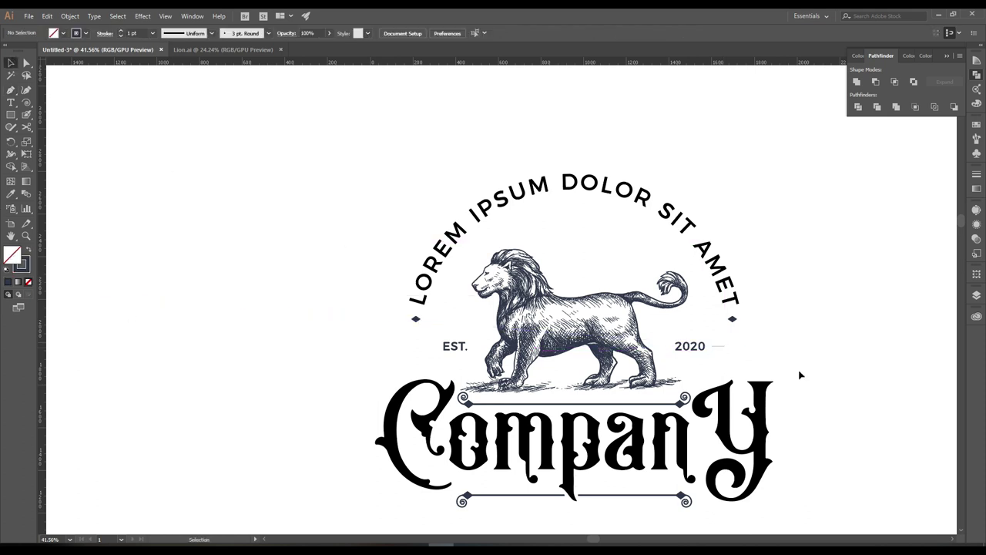
drag(754, 327, 712, 363)
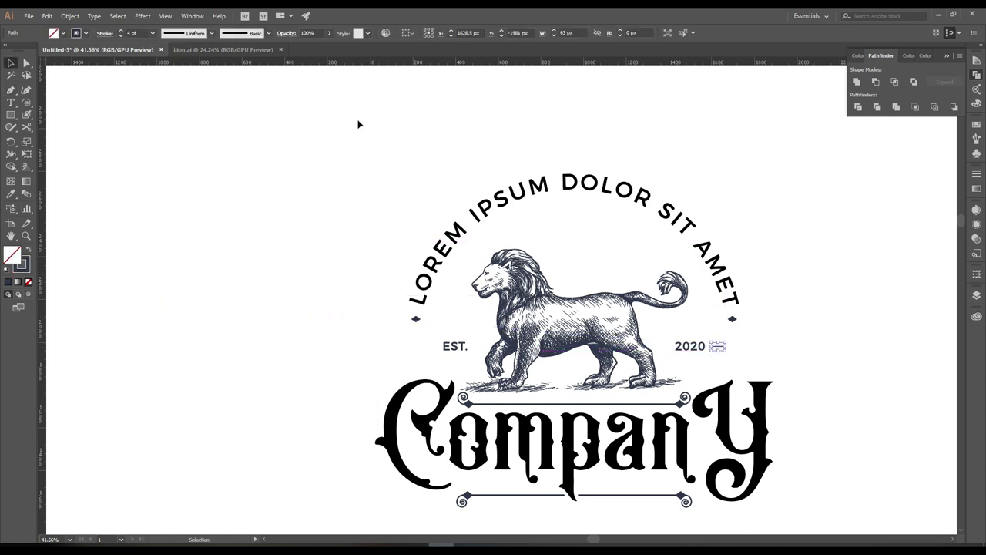
Copy the short line to the left of EST. and group both lines with EST. and 2020
scroll(766, 343, up, 1)
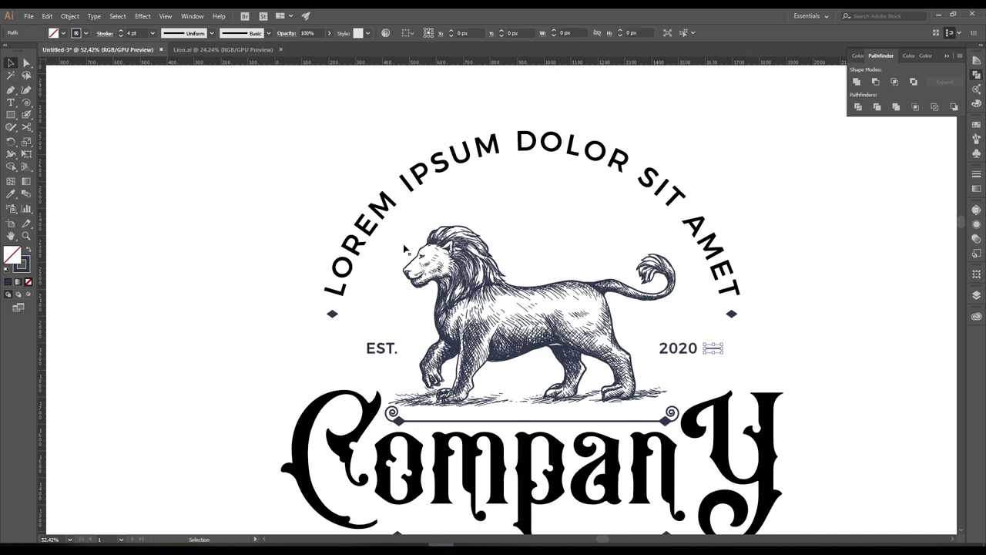
alt+drag(713, 348, 342, 348)
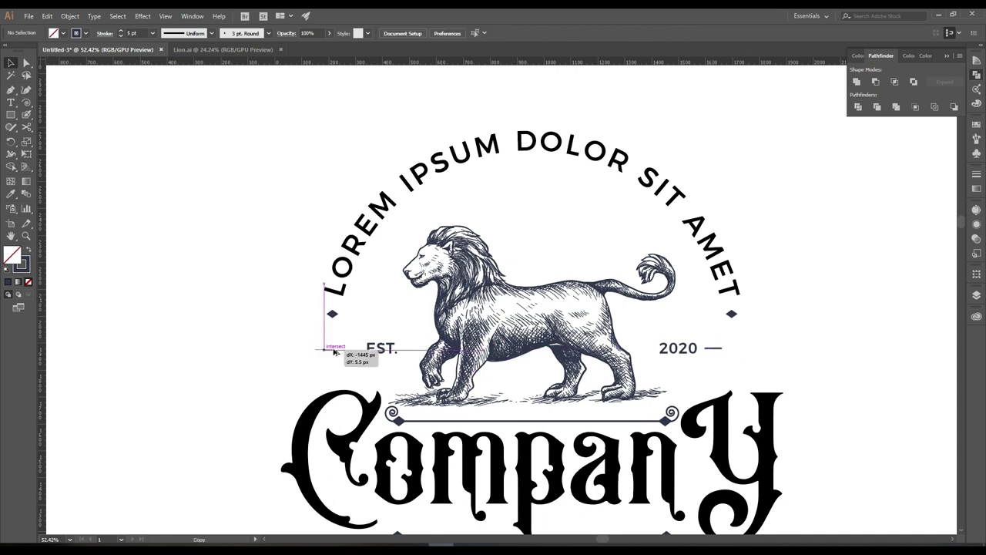
drag(402, 376, 742, 333)
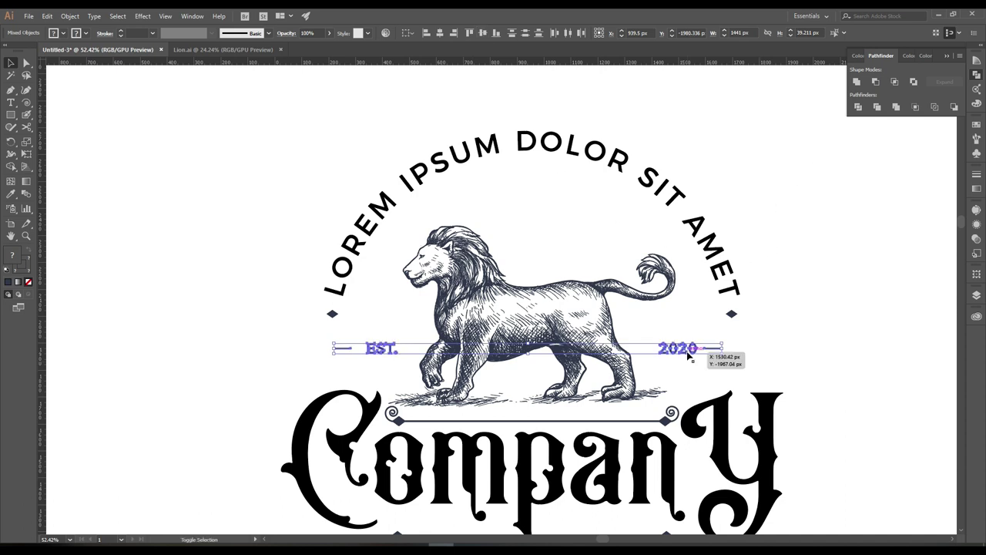
right_click(721, 351)
click(763, 210)
Expand the EST./2020 line group into filled shapes with Object > Expand
click(771, 330)
alt+click(770, 330)
click(756, 332)
click(70, 15)
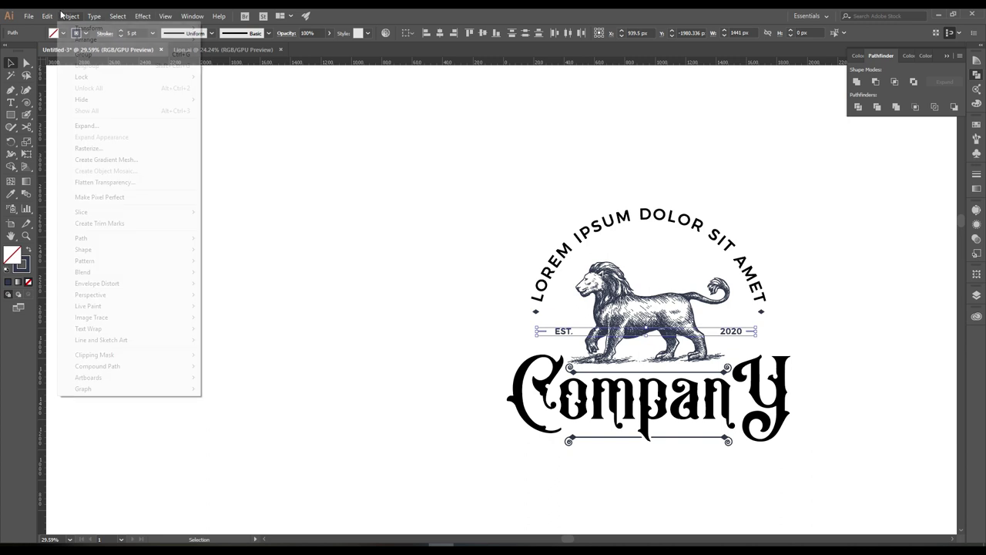
click(93, 126)
click(771, 339)
right_click(769, 339)
click(785, 206)
Select the whole logo and change context-menu options for the EST./2020 divider group
key(ctrl+a)
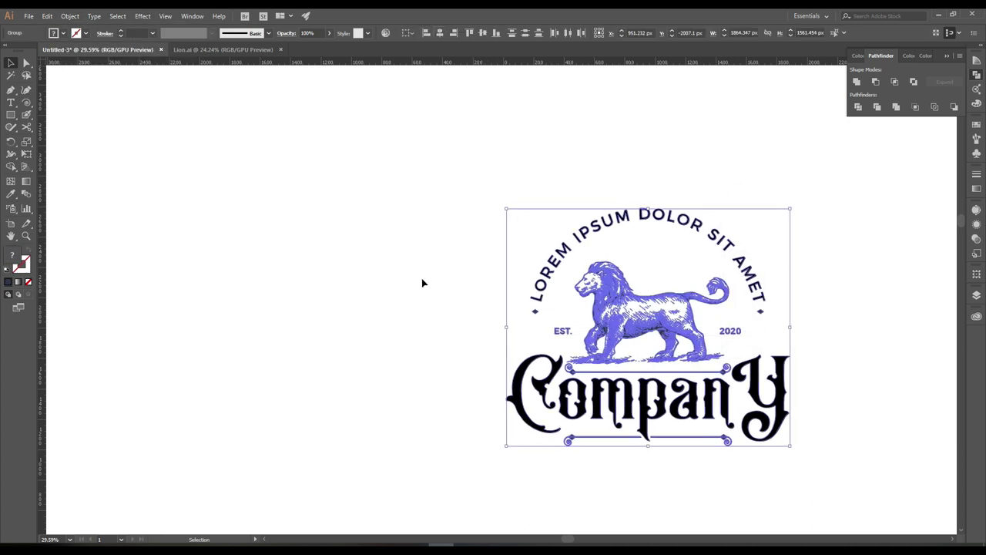
click(425, 284)
click(542, 332)
right_click(543, 331)
click(594, 391)
drag(414, 190, 762, 447)
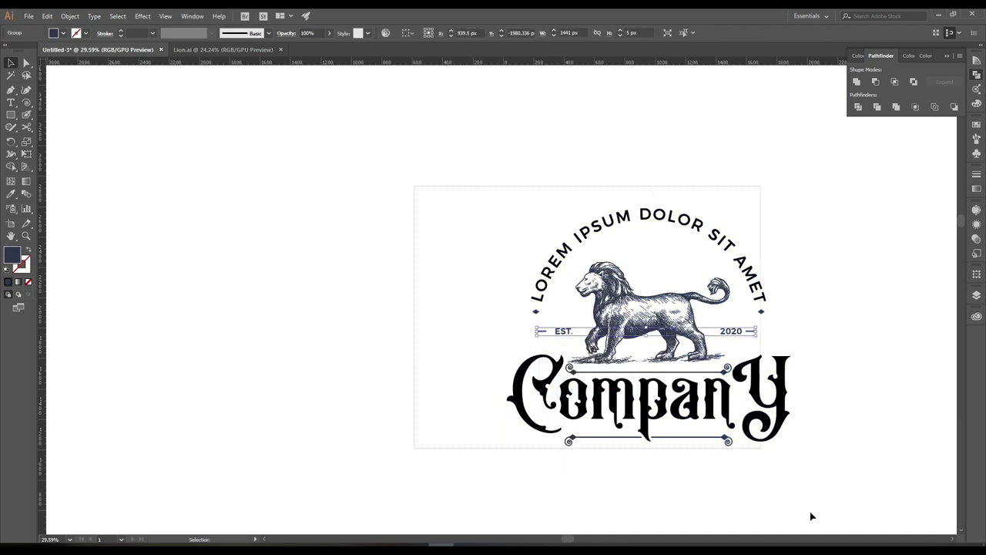
click(401, 321)
Zoom in and pan to centre the finished lion logo in view
key(z)
drag(645, 390, 581, 372)
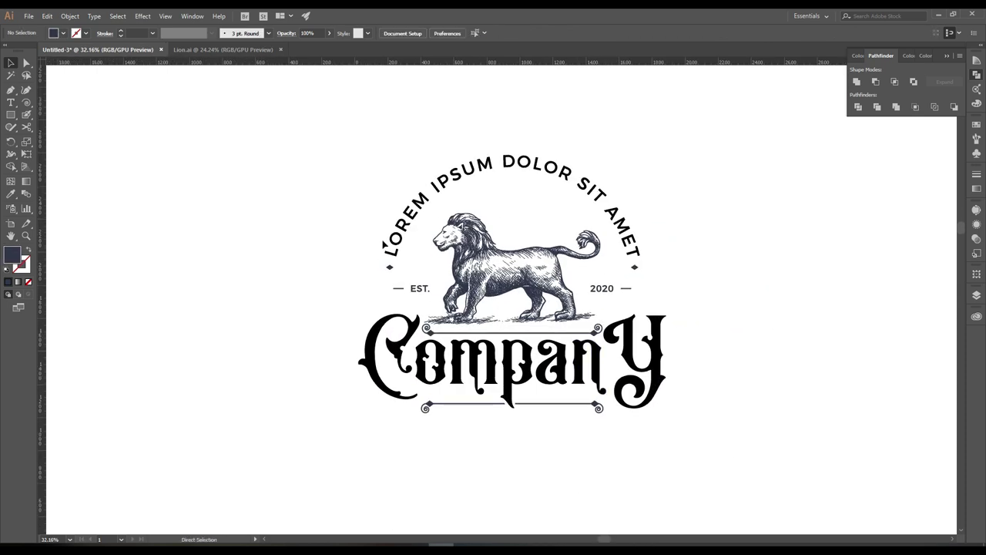
drag(710, 297, 668, 253)
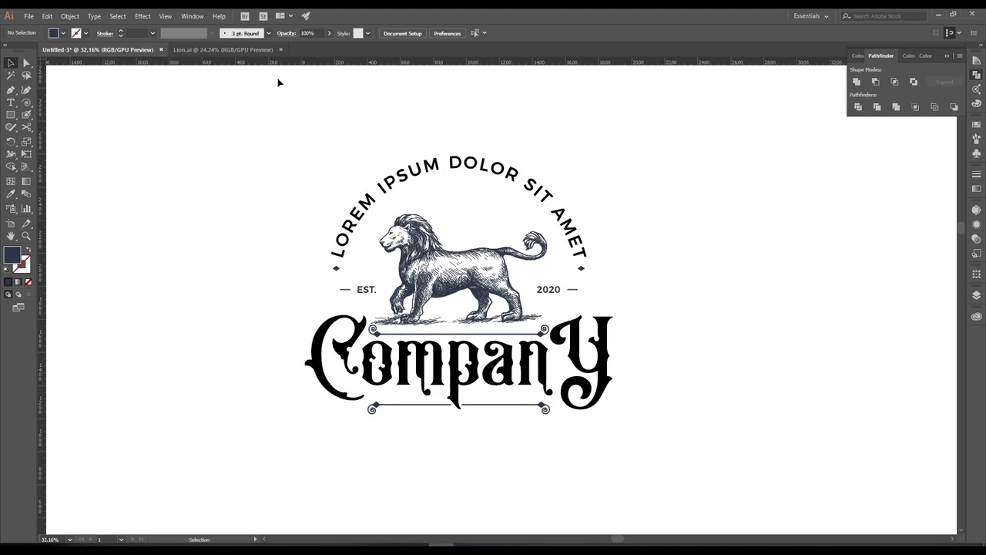
Bring the paper texture image over from Lion.ai and centre it on the artboard
click(216, 49)
click(643, 190)
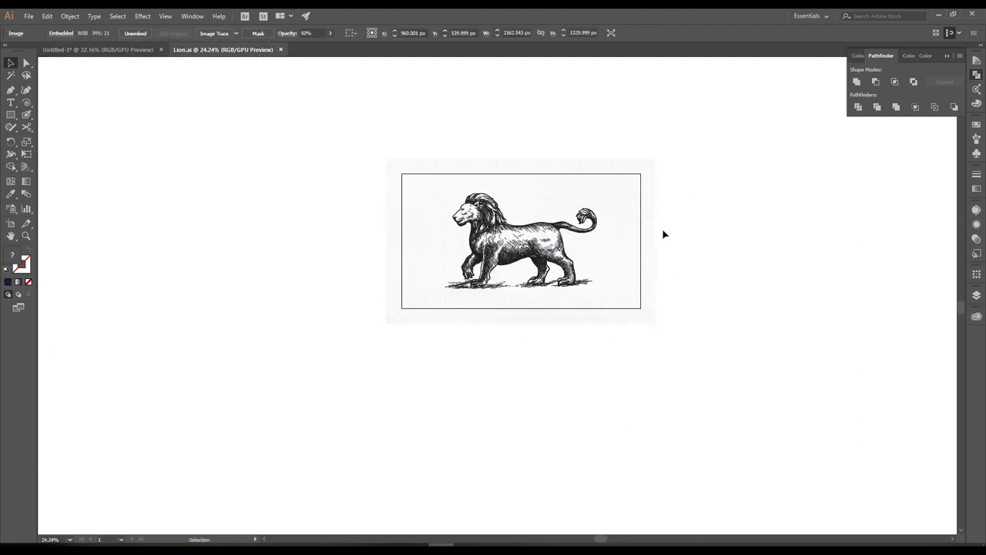
mouse_move(629, 169)
mouse_down()
mouse_move(160, 67)
mouse_move(637, 363)
mouse_up()
drag(555, 362, 494, 265)
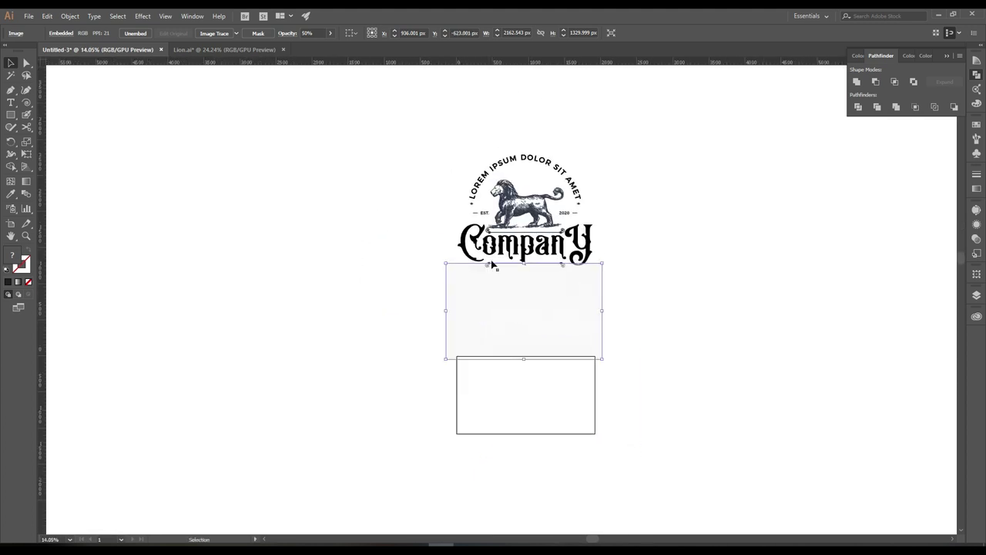
click(431, 33)
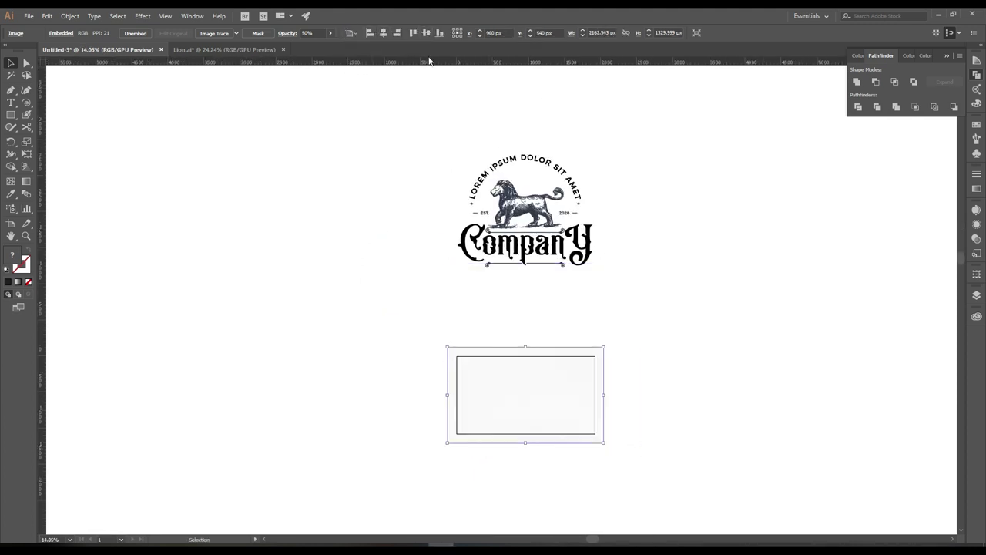
Bring the logo group in front of the paper, centre it horizontally and scale it up
click(542, 216)
right_click(544, 208)
click(717, 310)
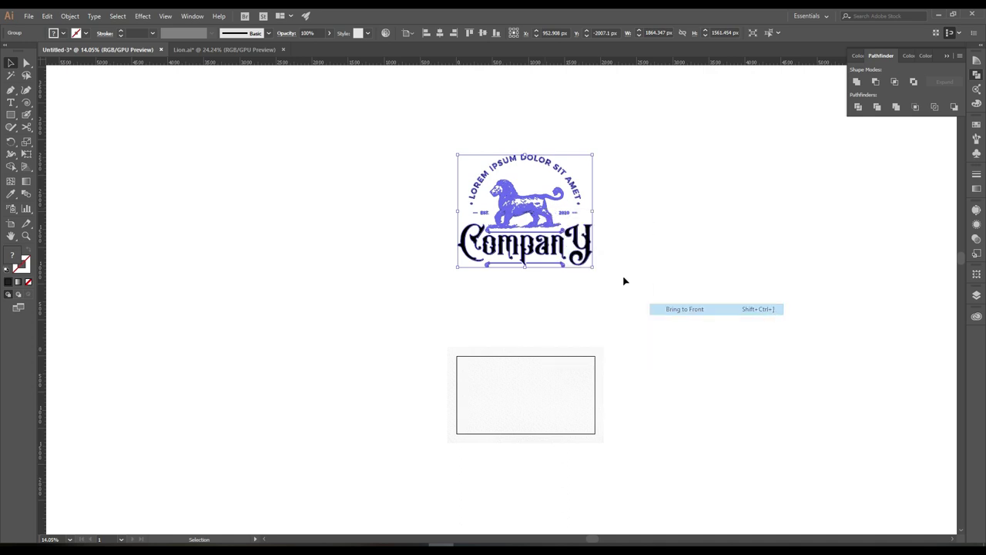
click(436, 34)
drag(571, 273, 588, 359)
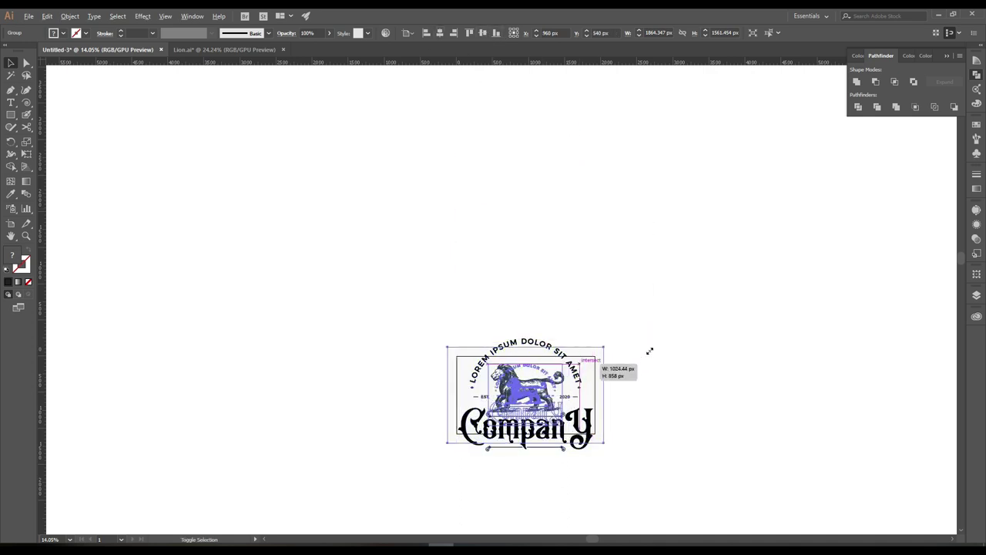
drag(650, 351, 650, 351)
Fine-tune the logo size to about 922 × 772 px, centred on the paper
mouse_move(577, 454)
mouse_down()
mouse_move(754, 330)
mouse_move(796, 272)
mouse_up()
drag(652, 282, 660, 282)
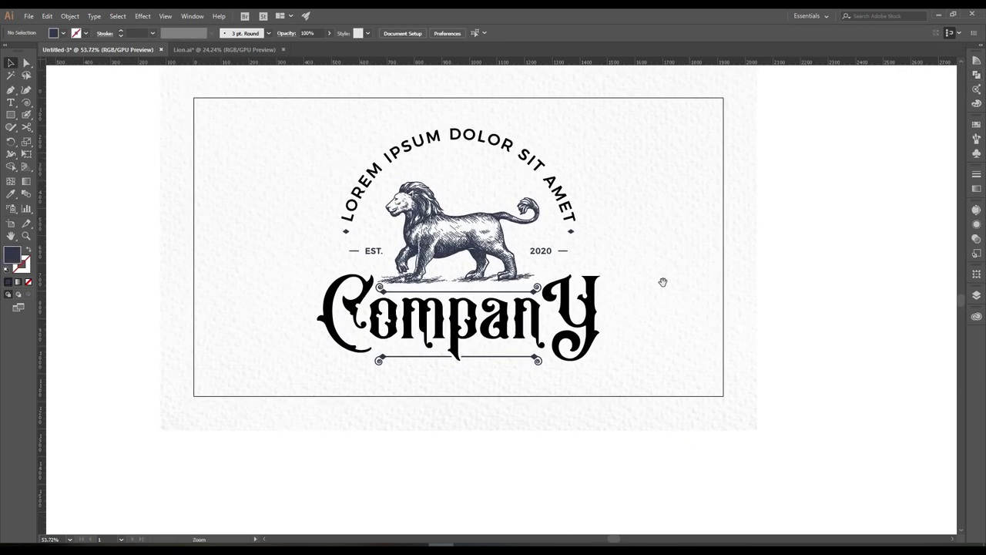
click(598, 420)
drag(601, 422, 587, 414)
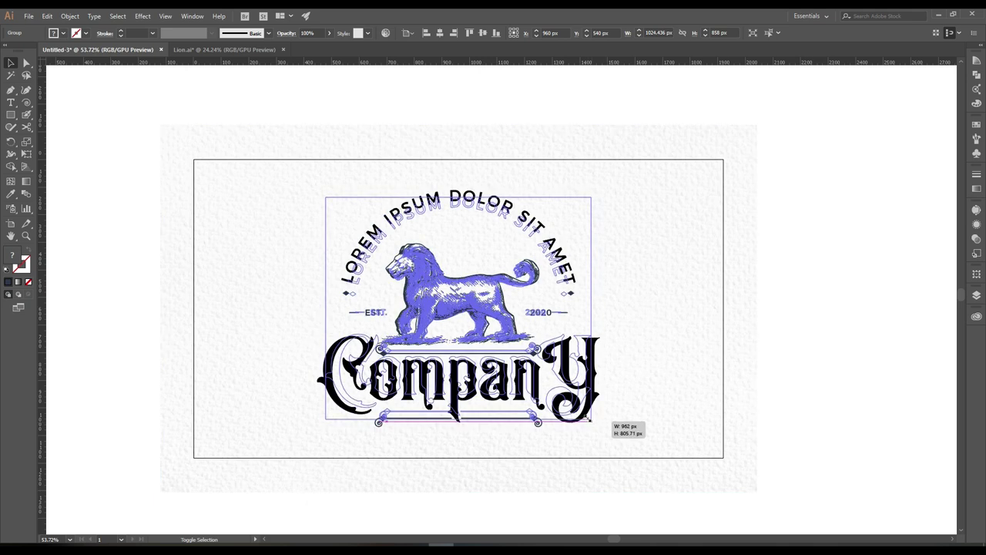
click(842, 281)
alt+scroll(698, 284, up, 1)
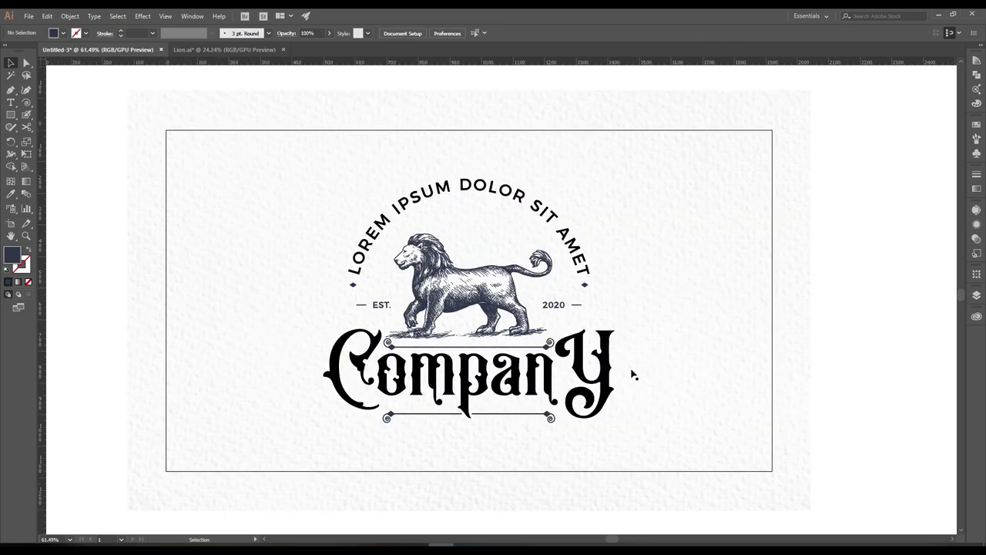
click(609, 389)
drag(616, 426, 608, 419)
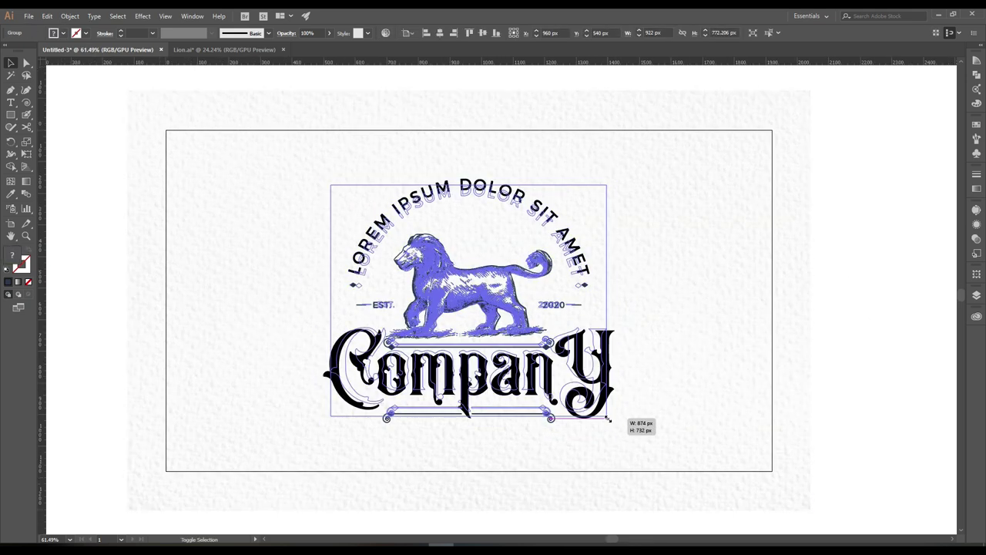
click(879, 316)
alt+scroll(718, 321, up, 1)
alt+scroll(727, 325, up, 1)
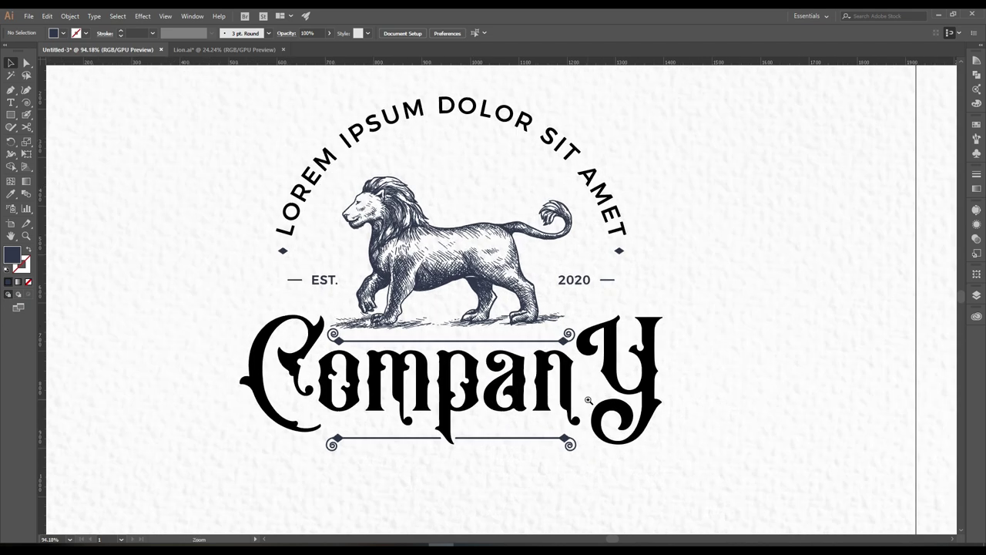
alt+scroll(604, 412, down, 1)
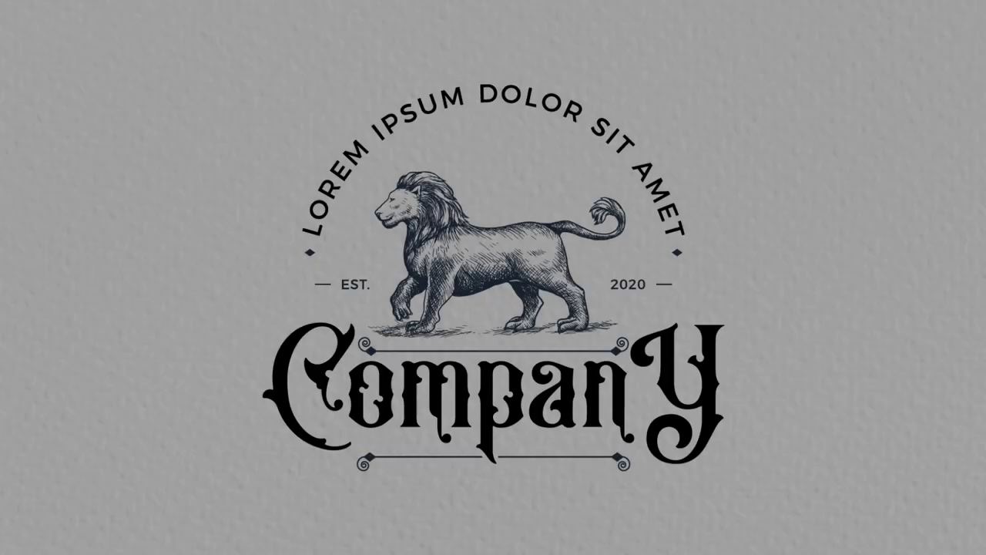